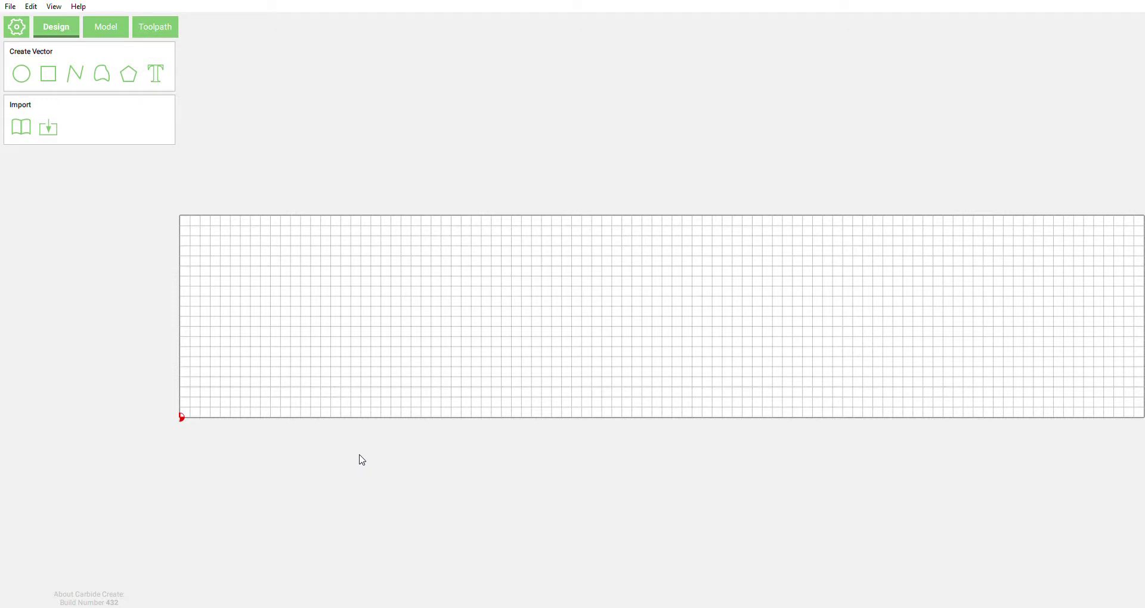
Draw a rectangle on the canvas with the Rectangle tool
scroll(336, 429, "down", 1)
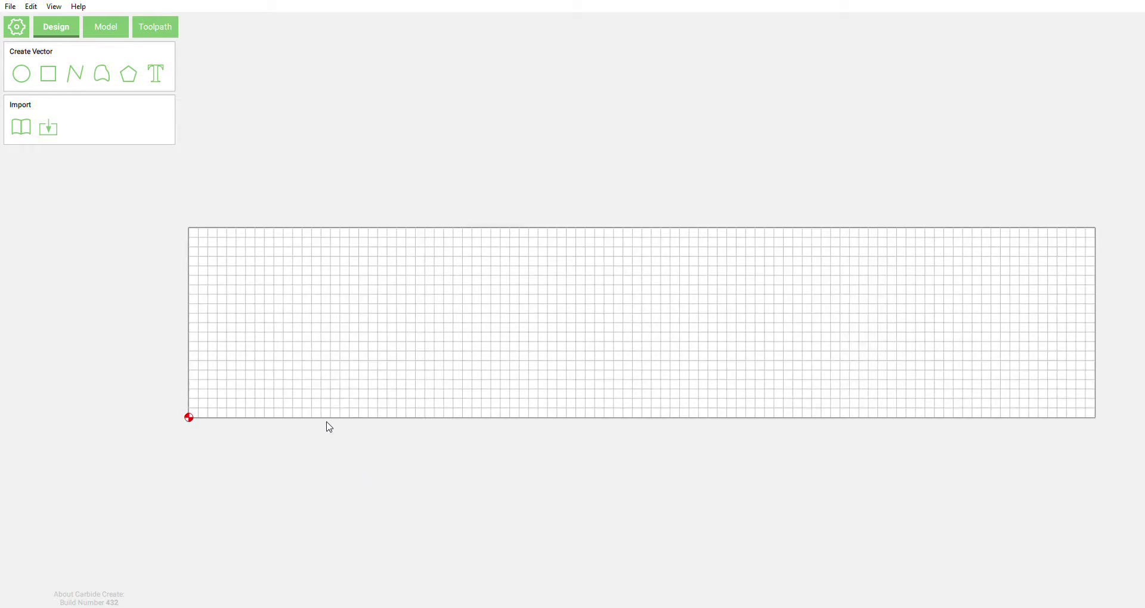
left_click(52, 83)
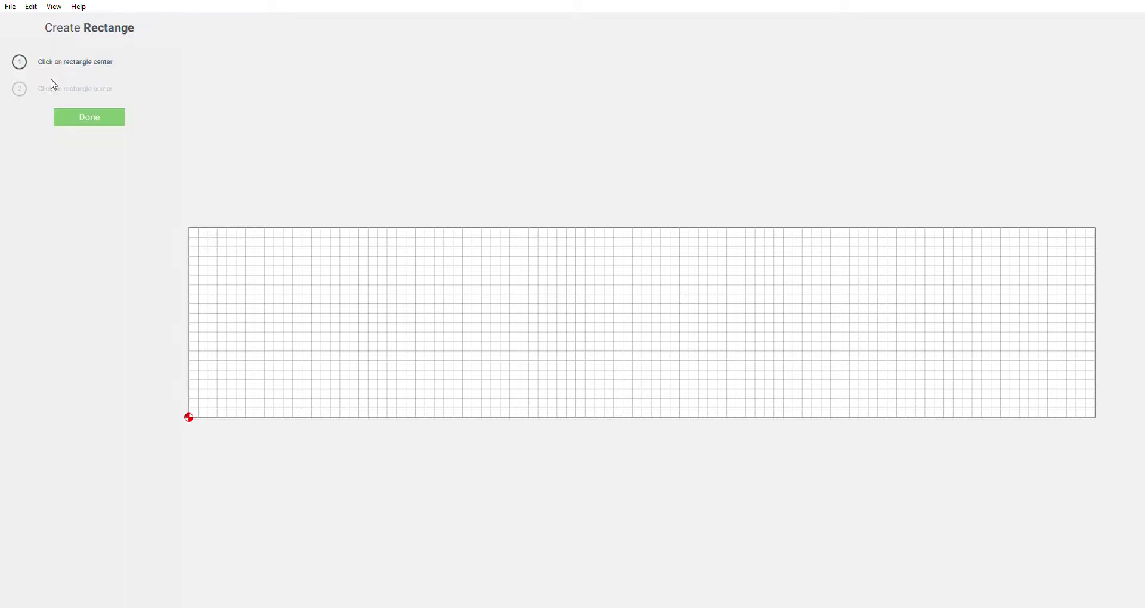
left_click(387, 257)
left_click(595, 380)
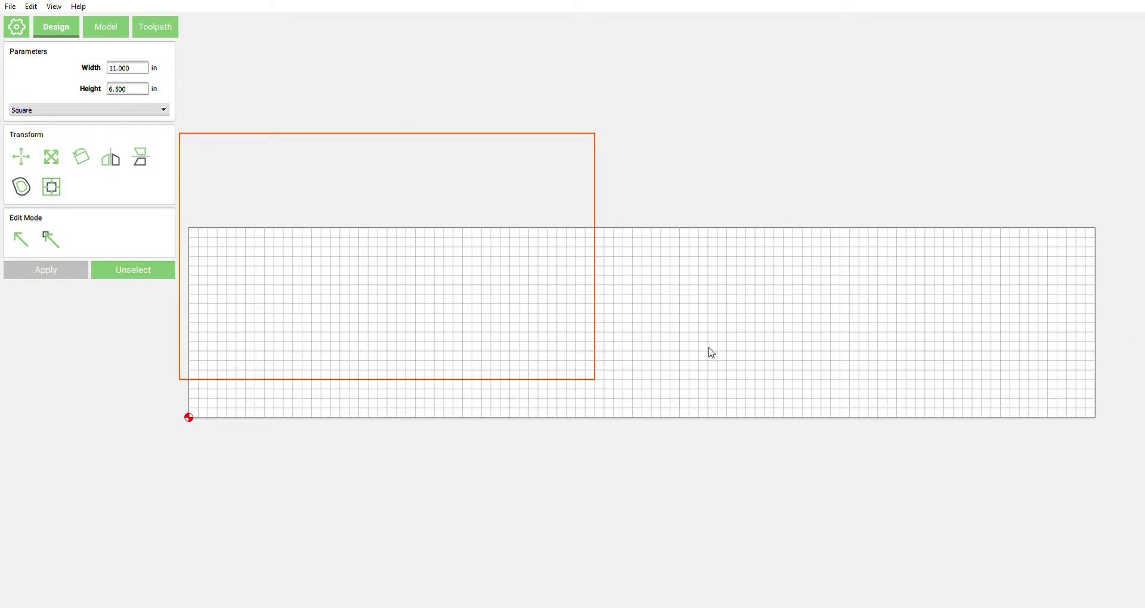
Resize the rectangle to 24 × 5 inches and snap its corner to the stock corner
double_click(131, 69)
type("24")
double_click(132, 89)
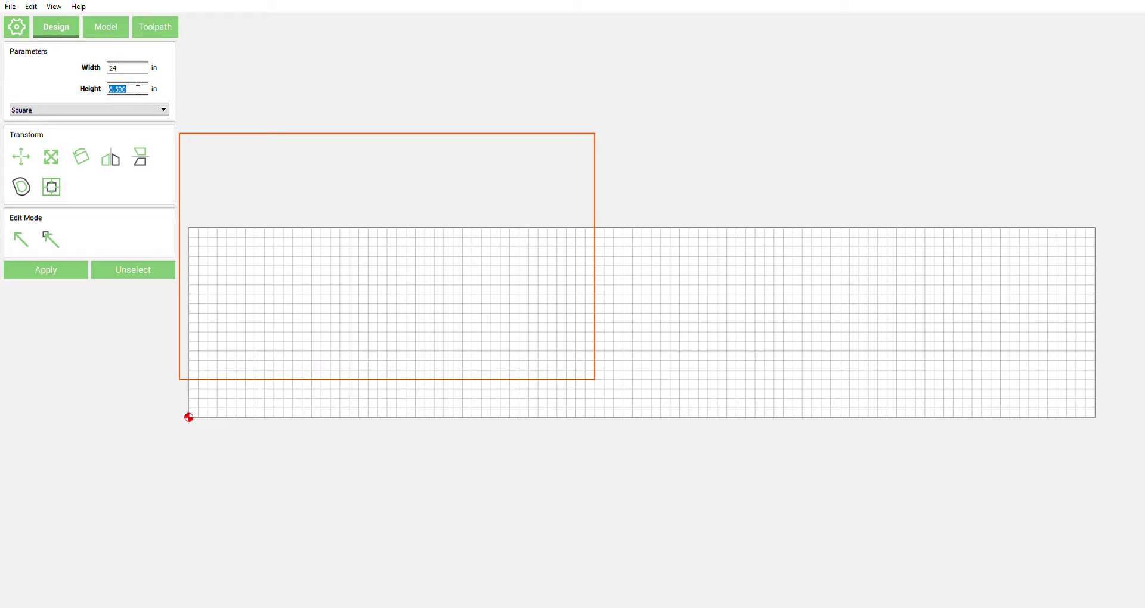
type("5")
left_click(54, 273)
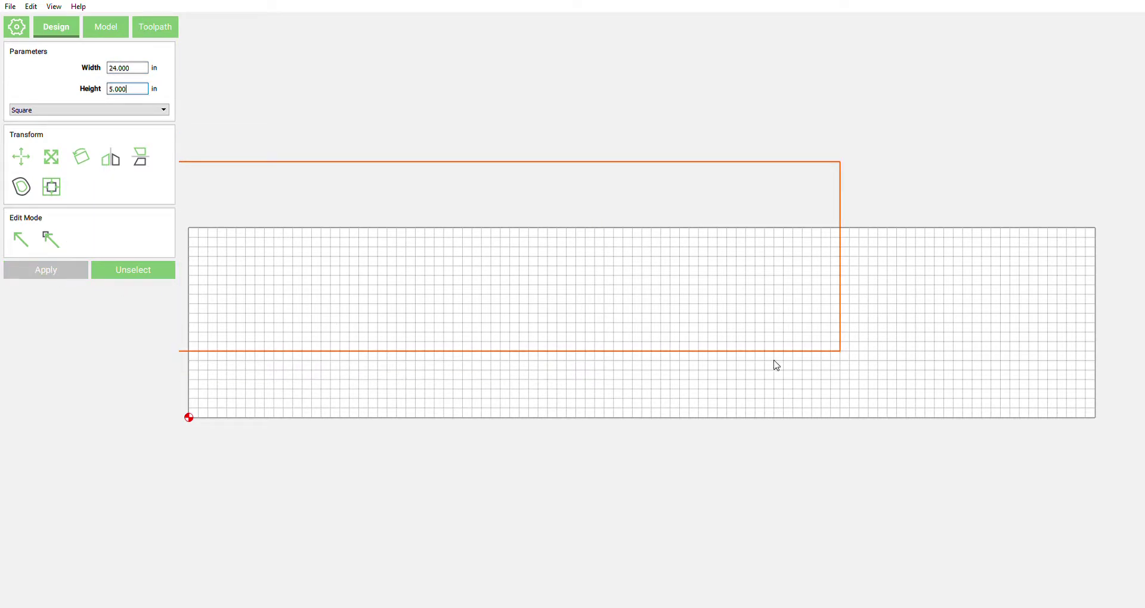
left_click_drag(840, 352, 1095, 419)
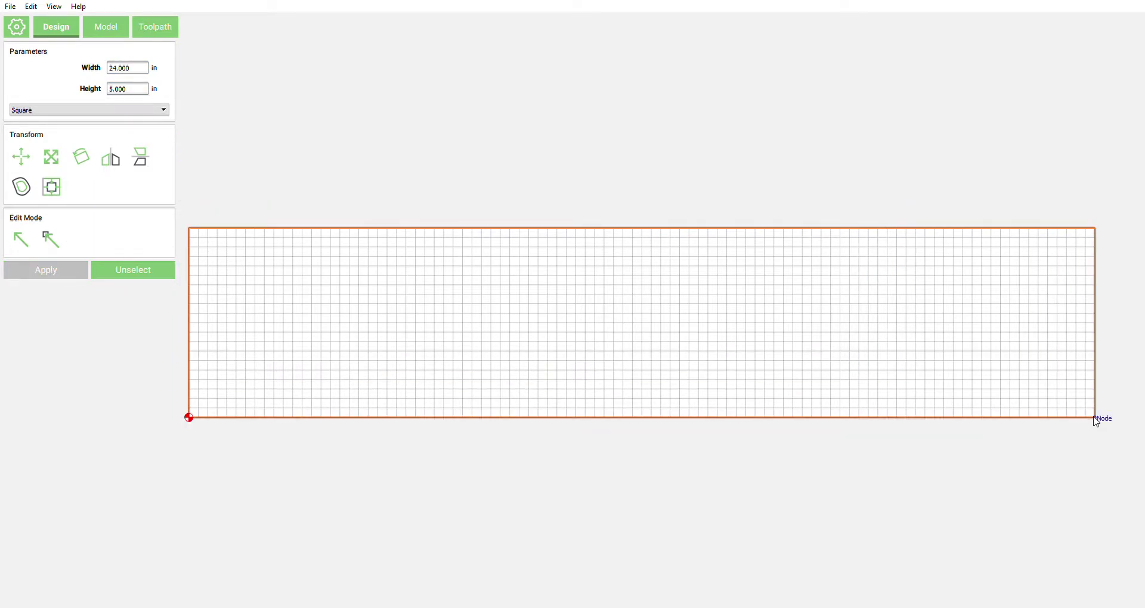
left_click(678, 343)
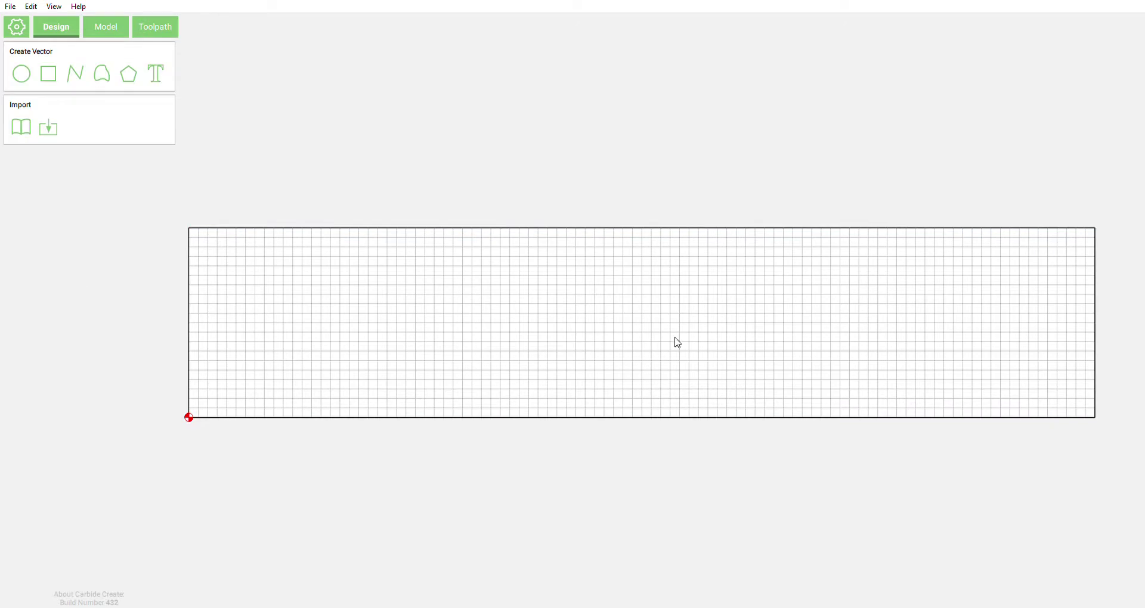
Add the name as Arial text at 4 inch font height and move it onto the stock
left_click(155, 74)
left_click(125, 233)
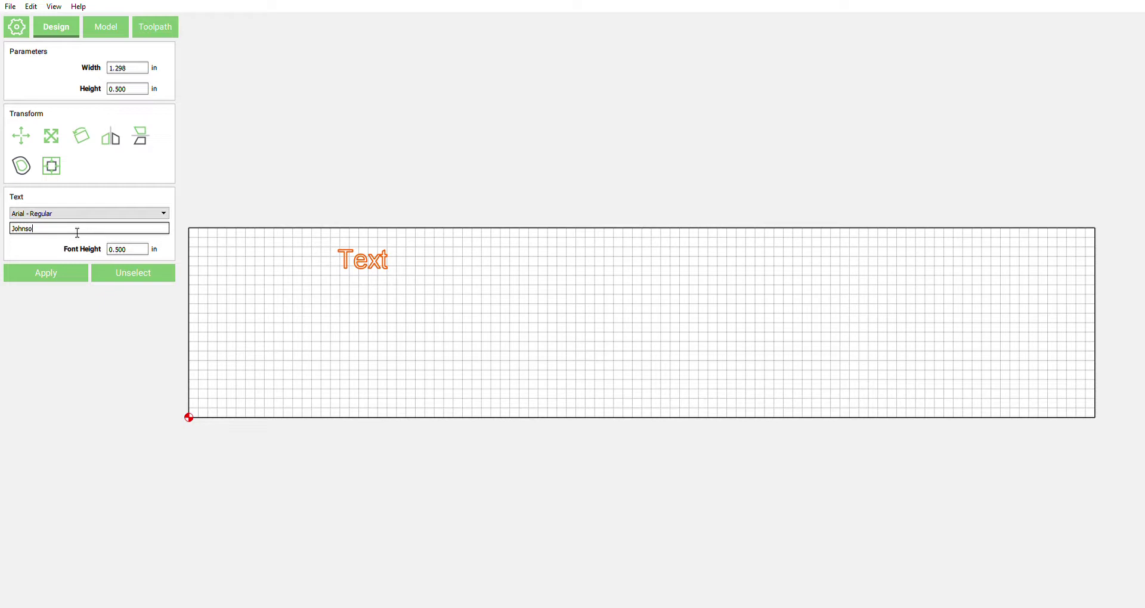
double_click(131, 250)
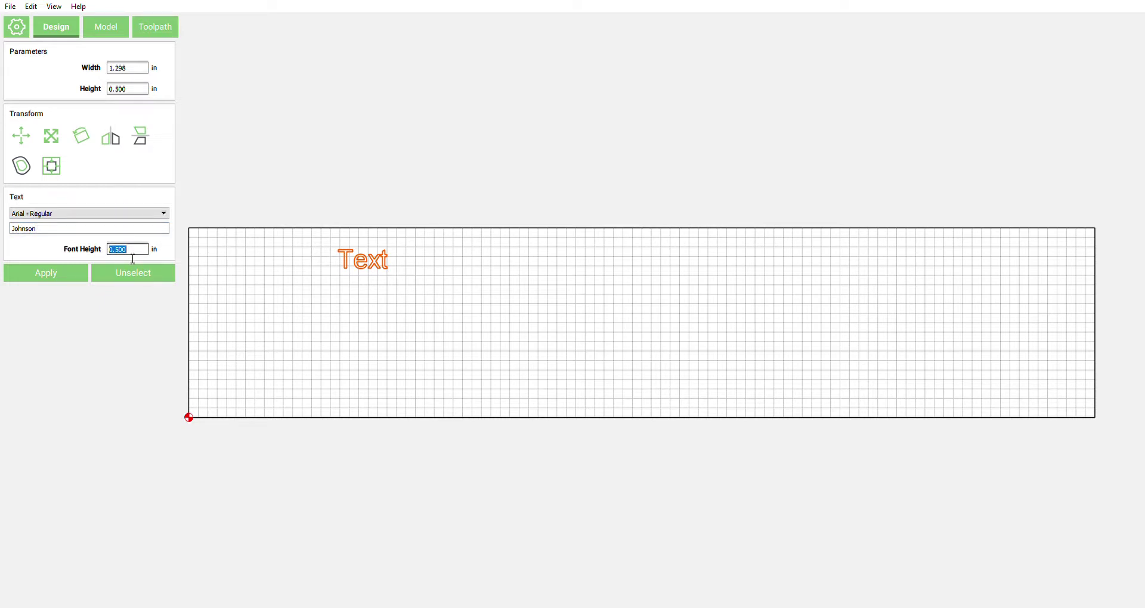
type("4")
key("Return")
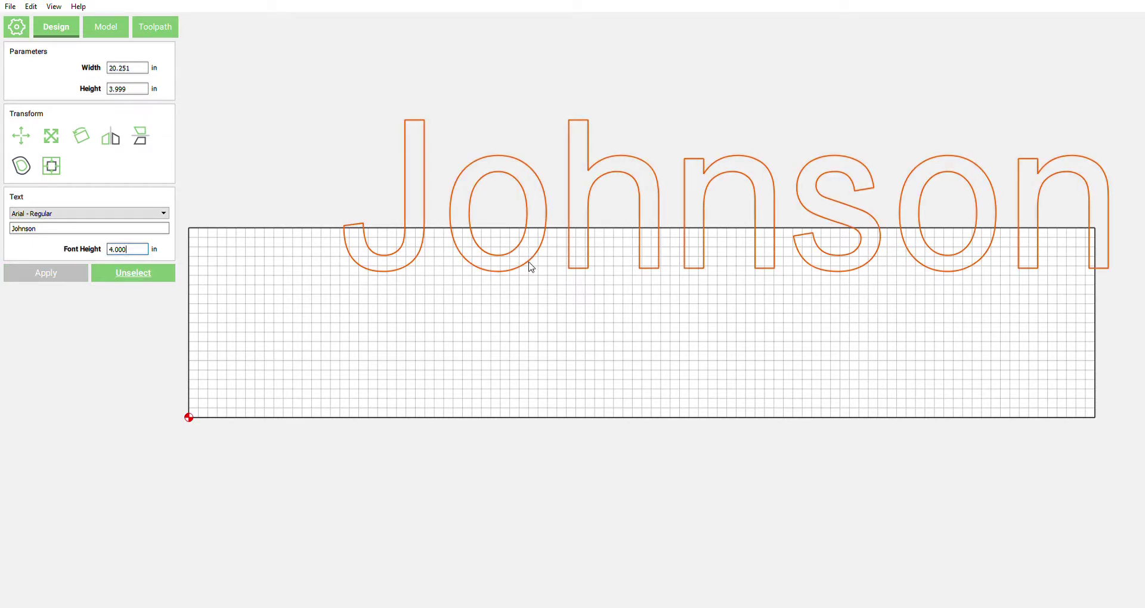
left_click_drag(525, 268, 416, 387)
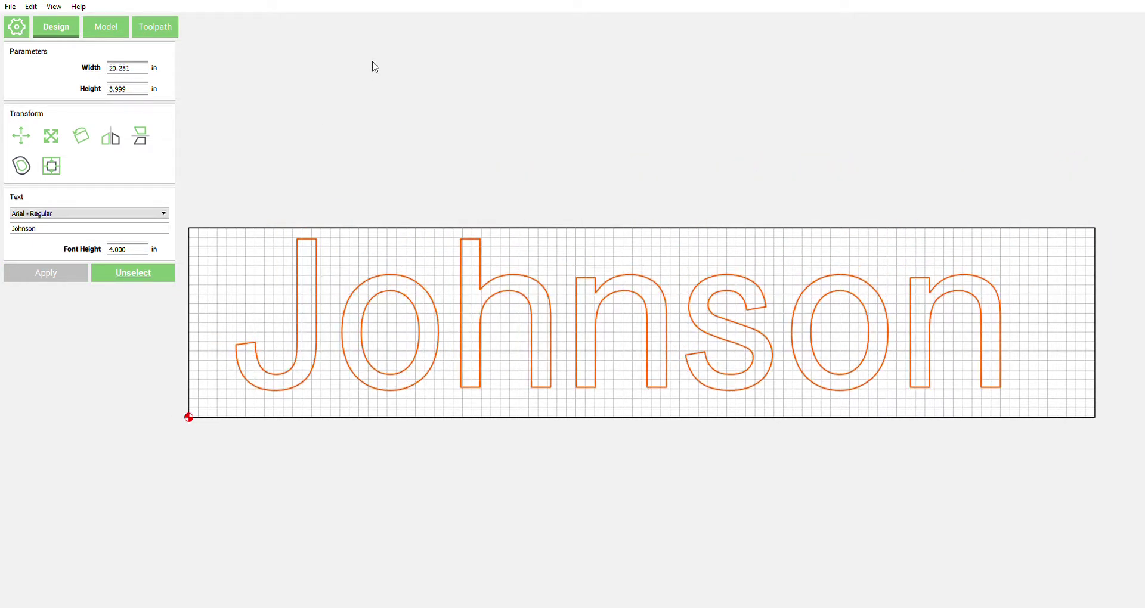
left_click(134, 275)
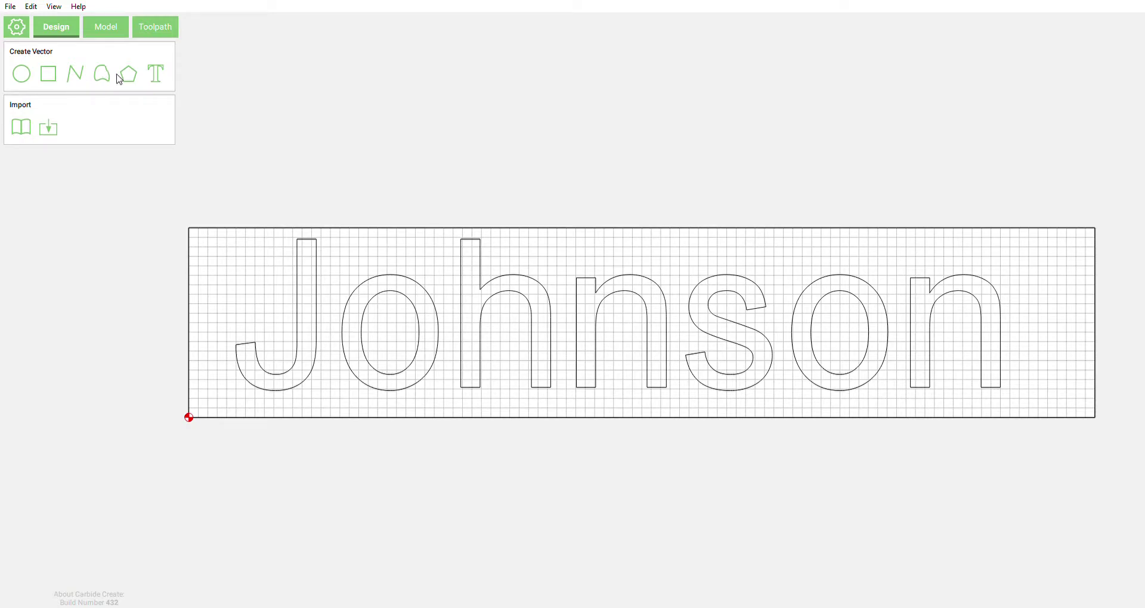
Centre the name text on the stock with Align Centers
left_click_drag(558, 264, 469, 327)
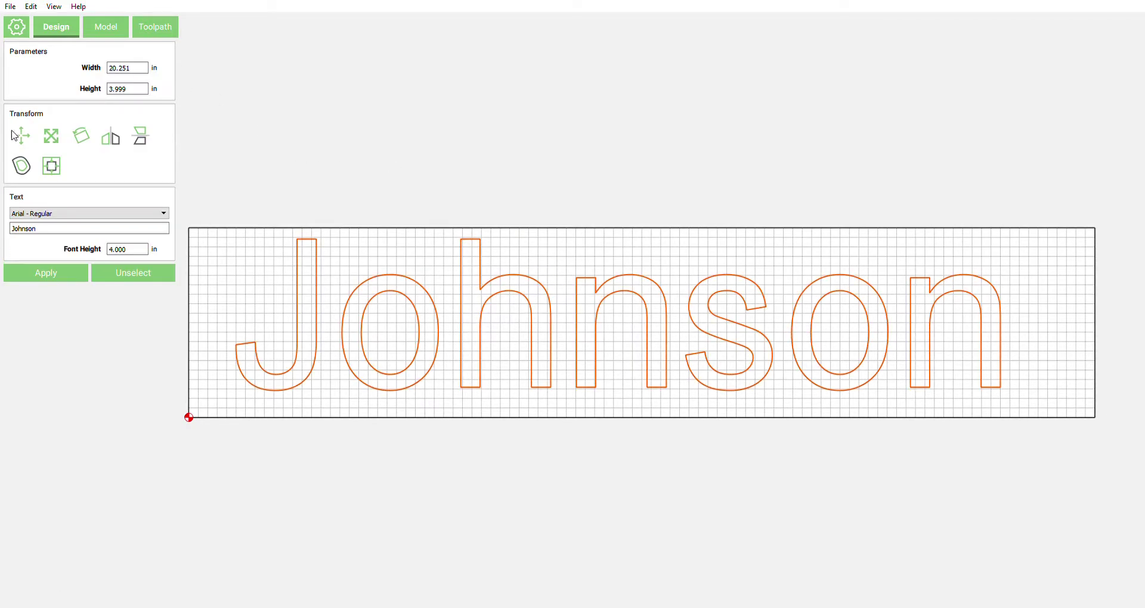
left_click(55, 172)
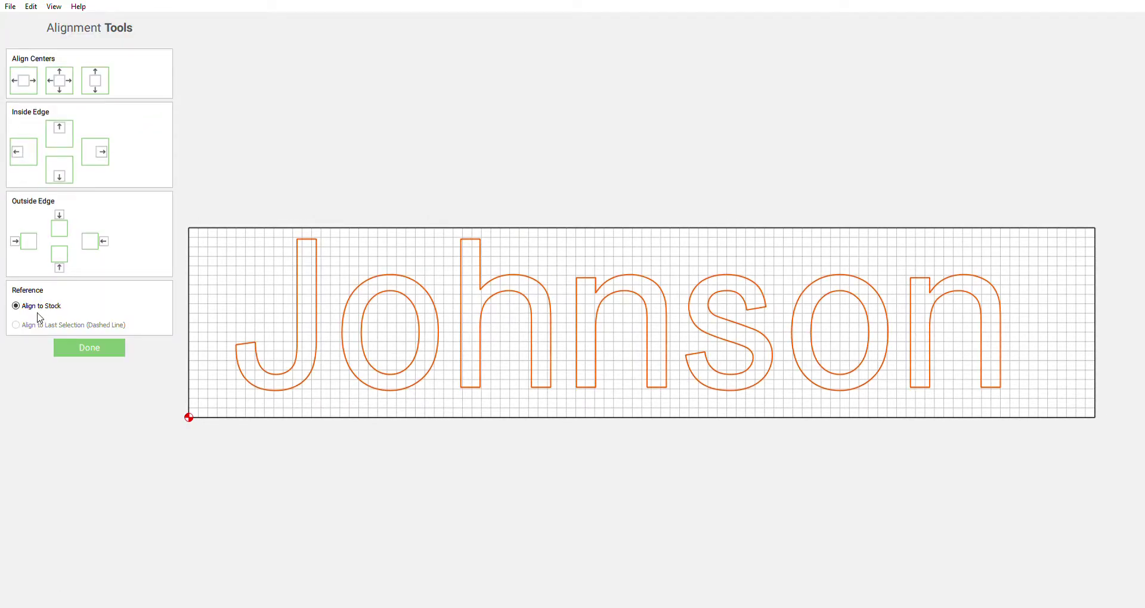
left_click(59, 80)
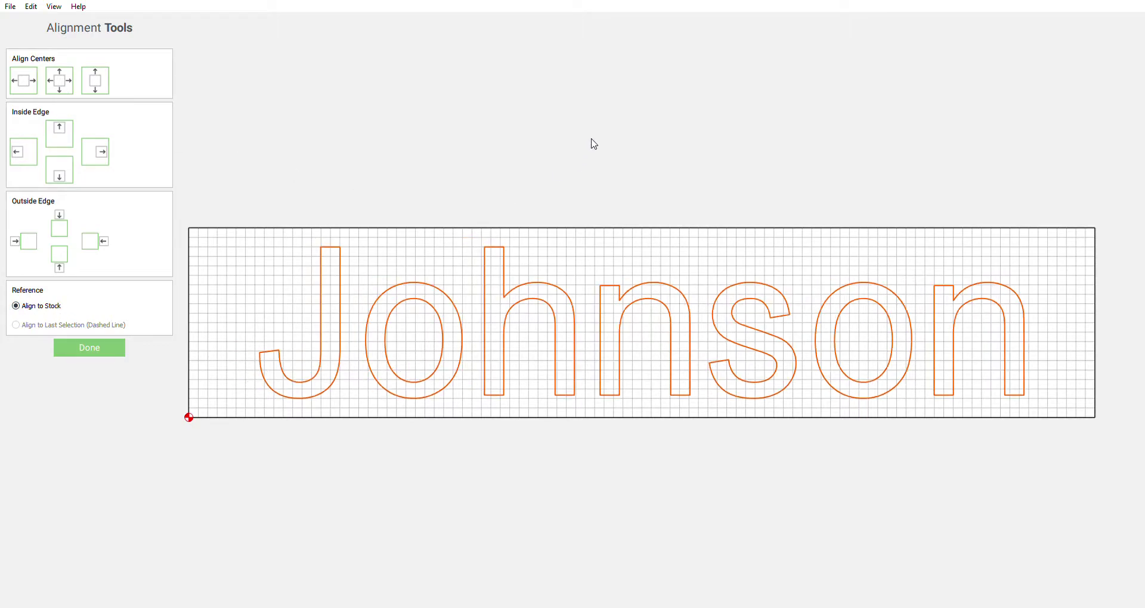
left_click(592, 144)
scroll(457, 487, "down", 2)
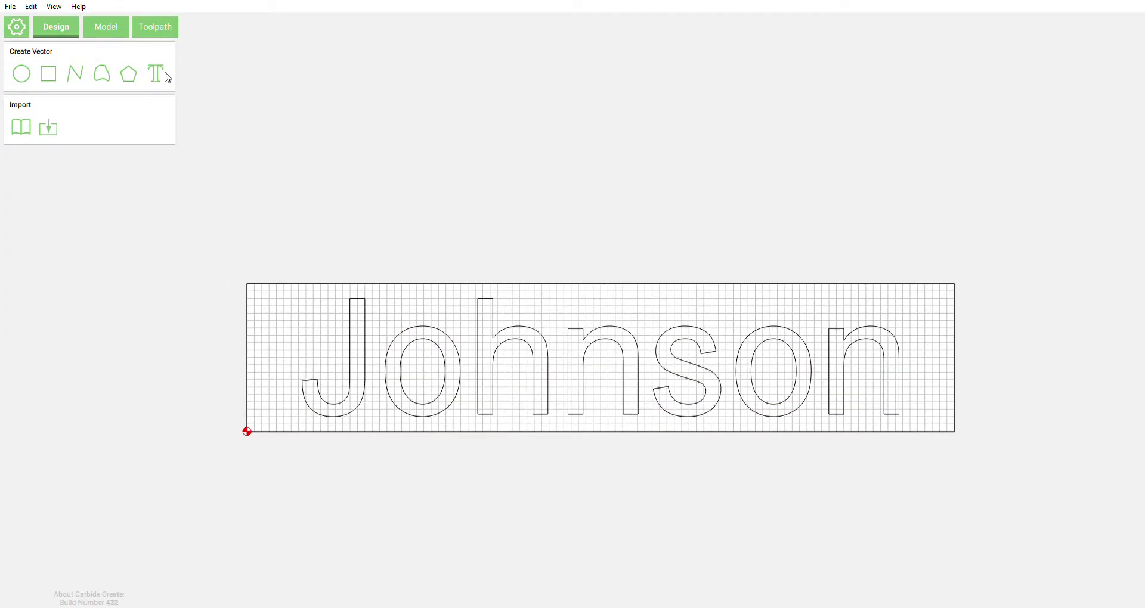
Add the text 'Est. 2019' at 1 inch font height
left_click(167, 78)
left_click(43, 229)
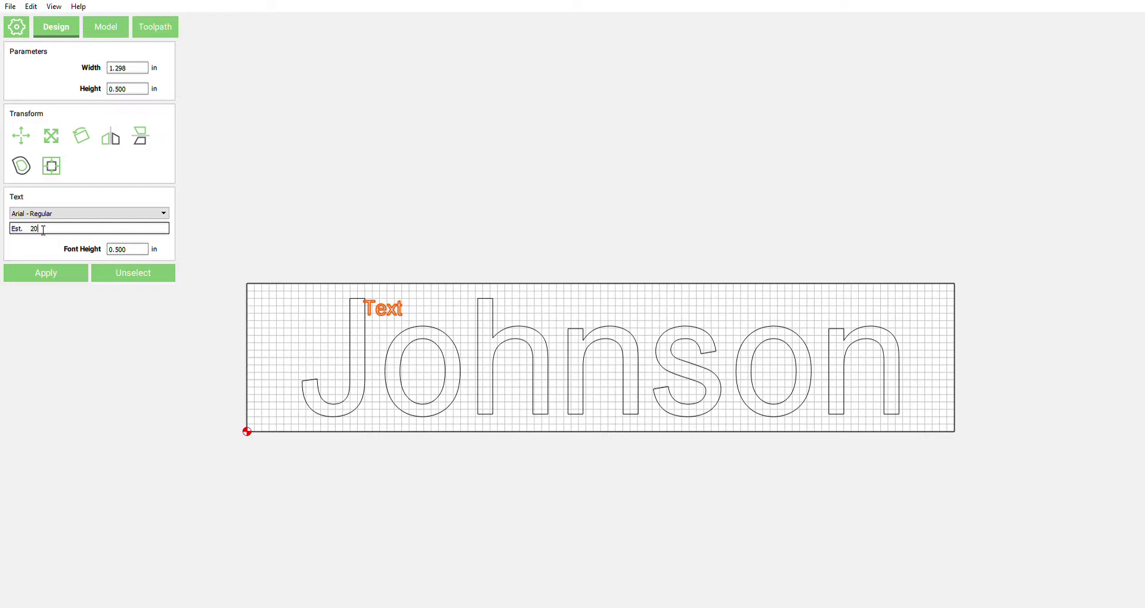
type("Est.   2019")
key("Tab")
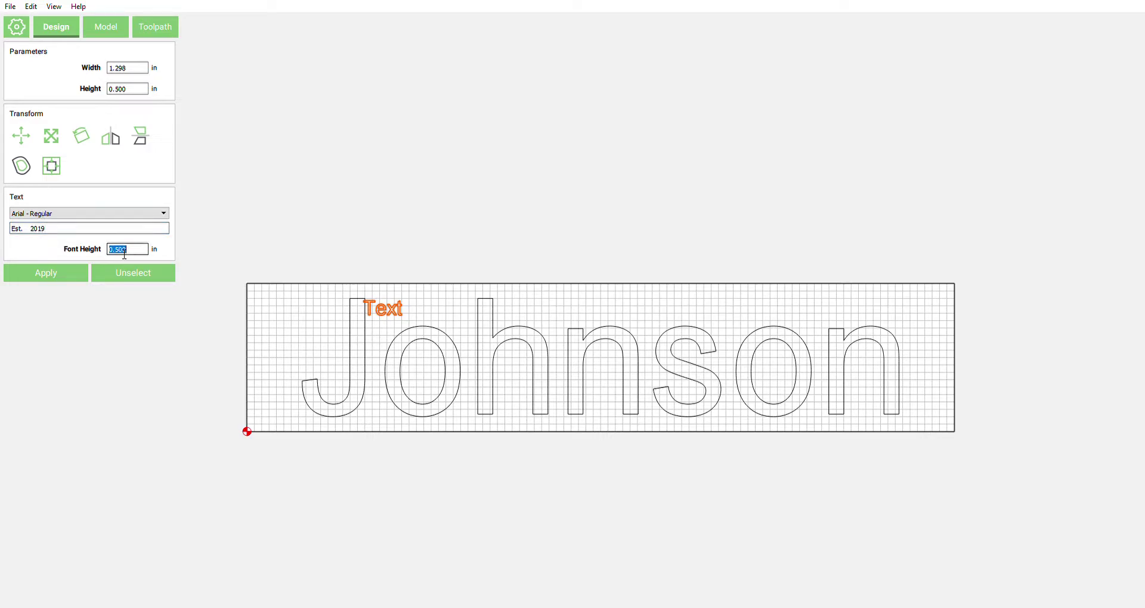
type("1")
left_click(86, 272)
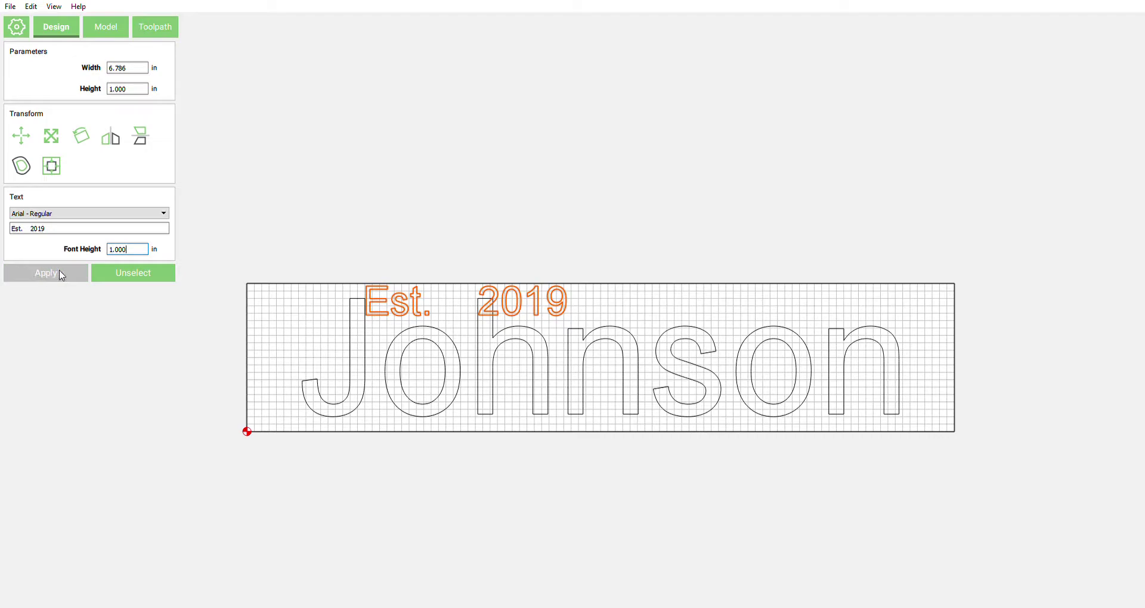
Place Est. 2019 low across the name and centre it horizontally on the stock
left_click_drag(417, 316, 533, 399)
scroll(532, 389, "up", 2)
scroll(532, 387, "up", 1)
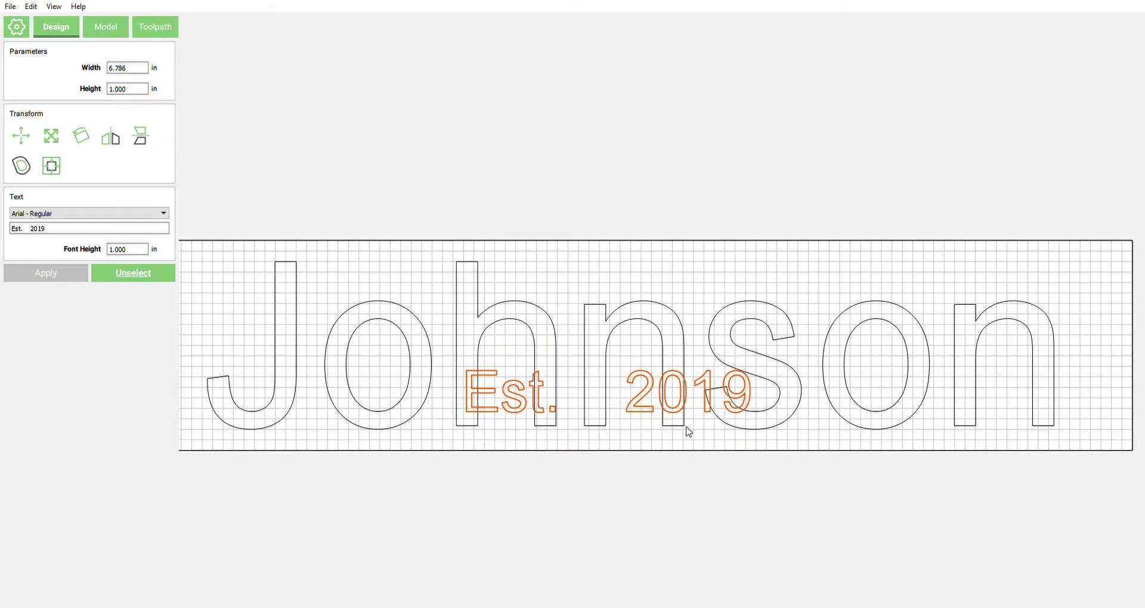
mouse_move(650, 410)
left_mouse_down()
mouse_move(644, 419)
mouse_move(665, 419)
left_mouse_up()
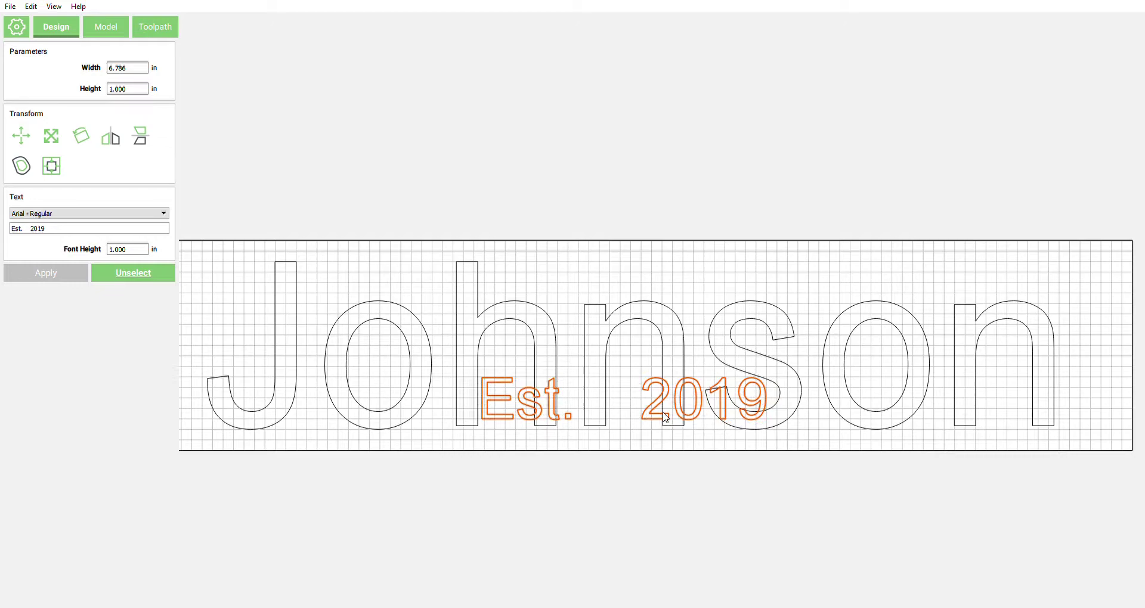
left_click(51, 169)
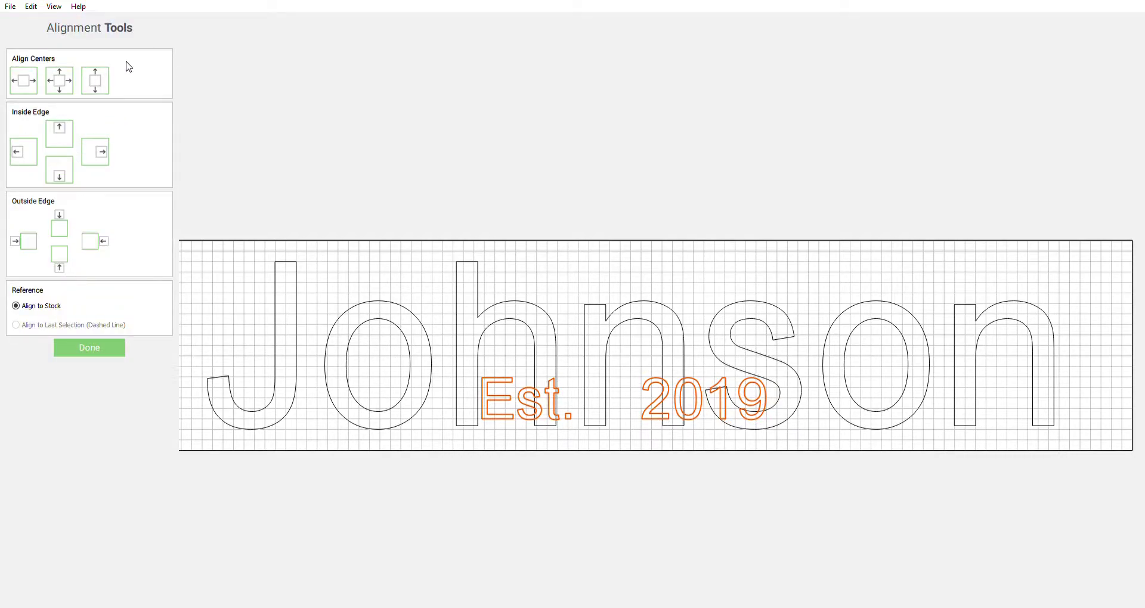
left_click(27, 84)
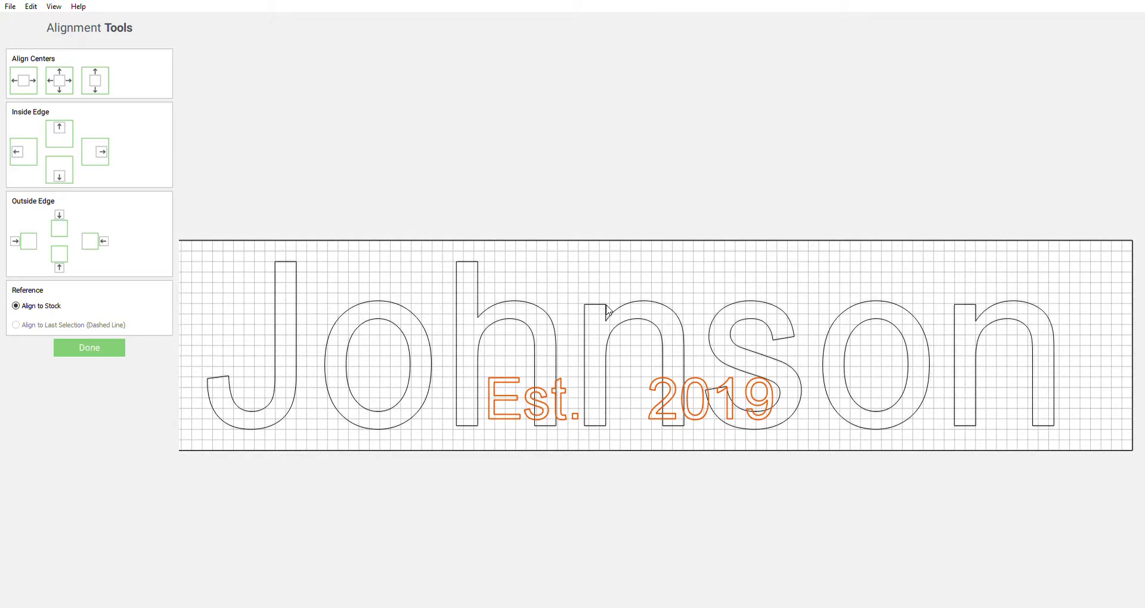
scroll(596, 412, "up", 2)
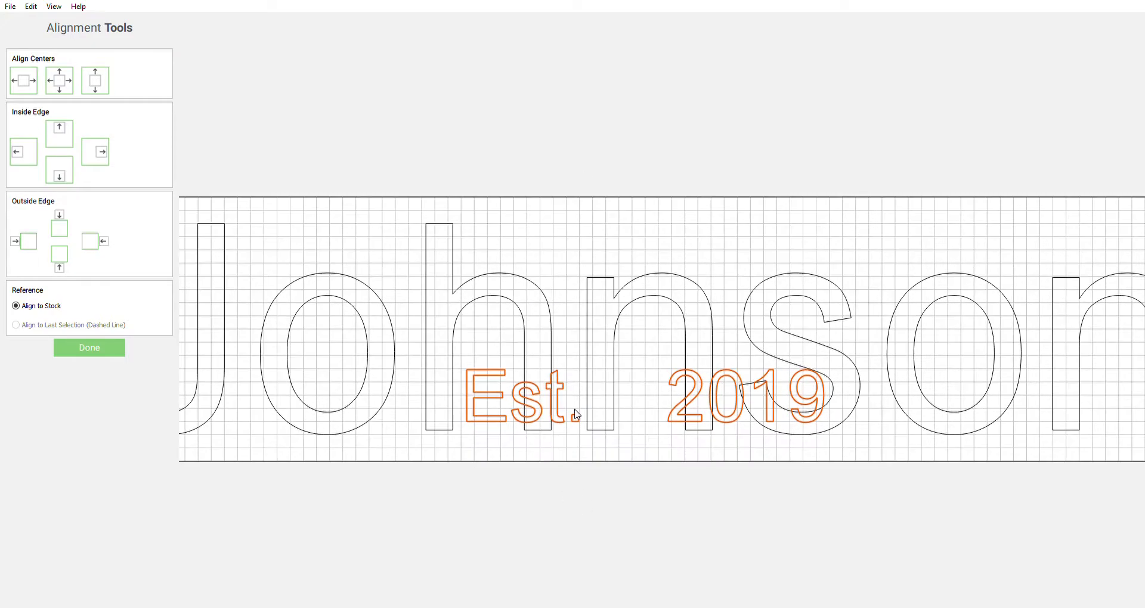
scroll(574, 412, "down", 2)
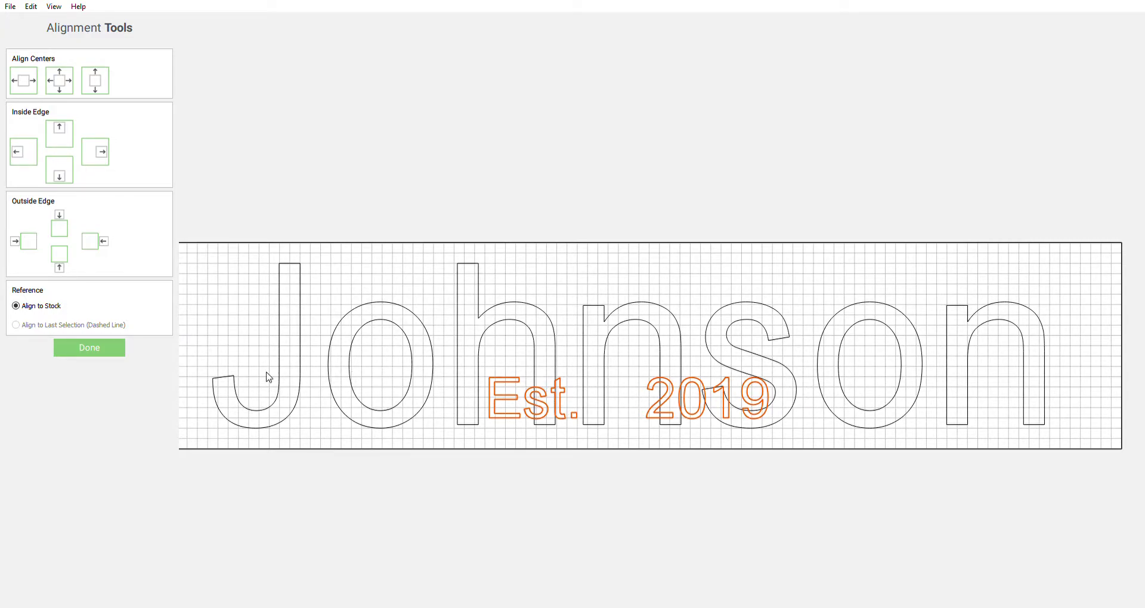
left_click(75, 348)
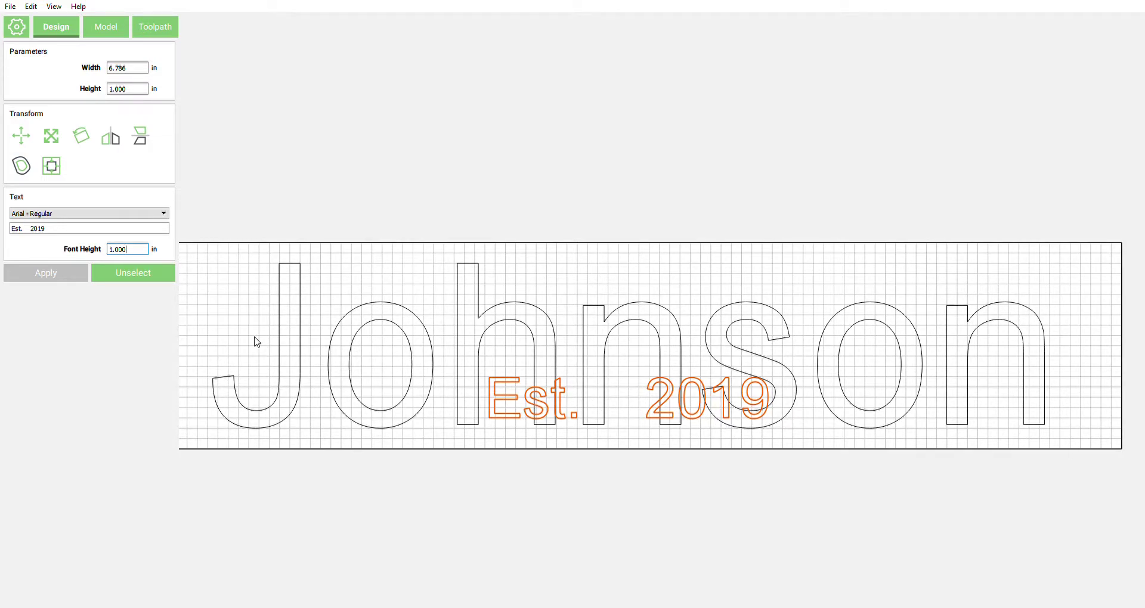
Move a copy of Est. 2019 above the stock, then box-select the name and overlapping Est. 2019
left_click(477, 512)
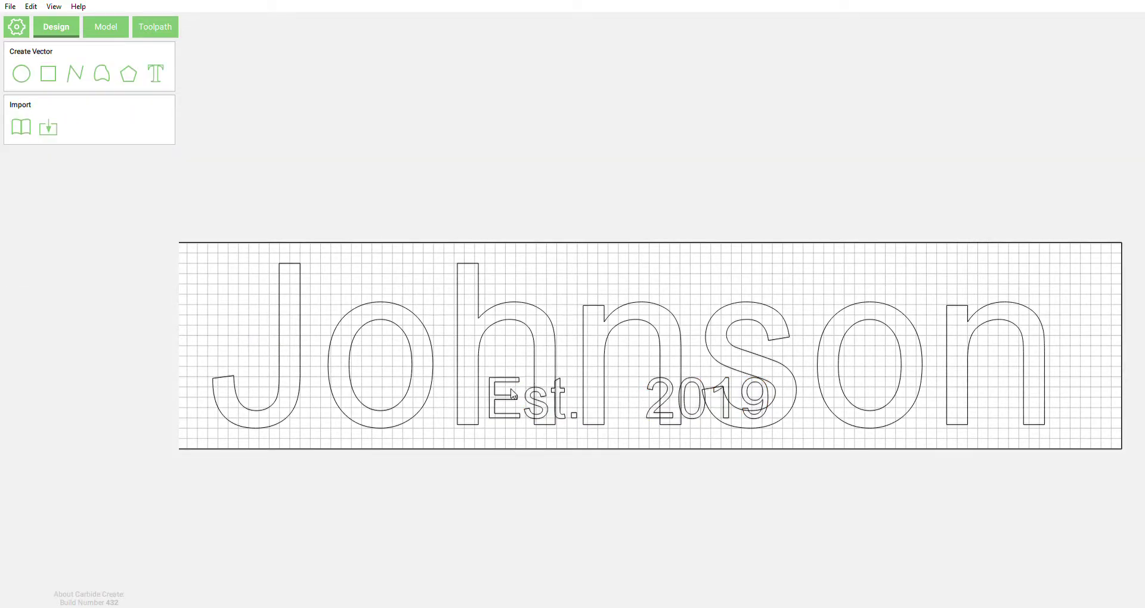
left_click(511, 393)
left_click_drag(530, 398, 498, 119)
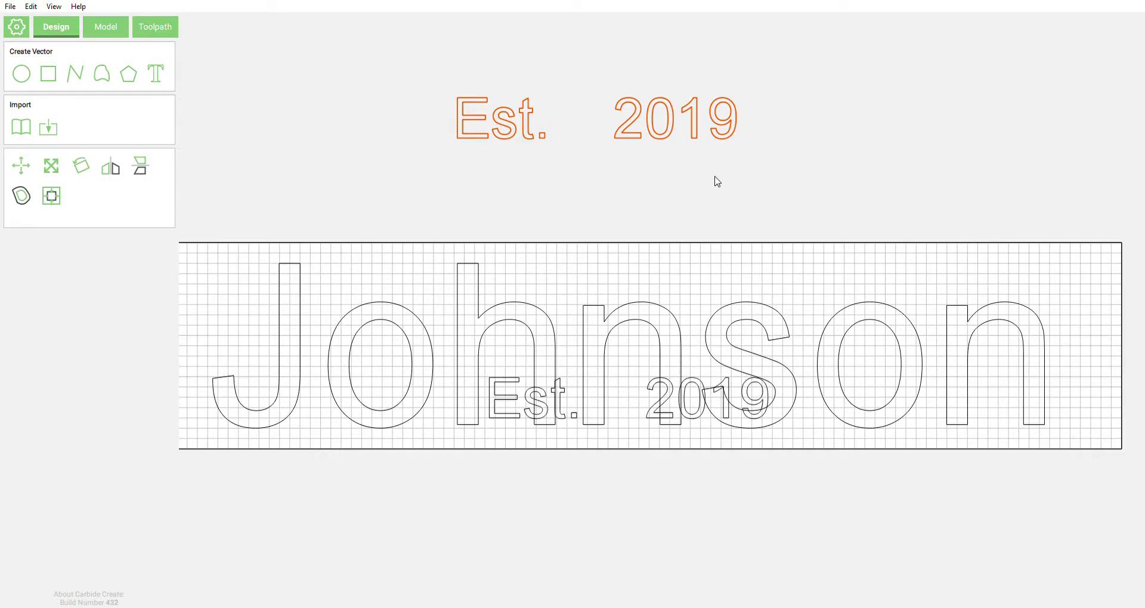
left_click(380, 432)
left_click_drag(824, 302, 318, 409)
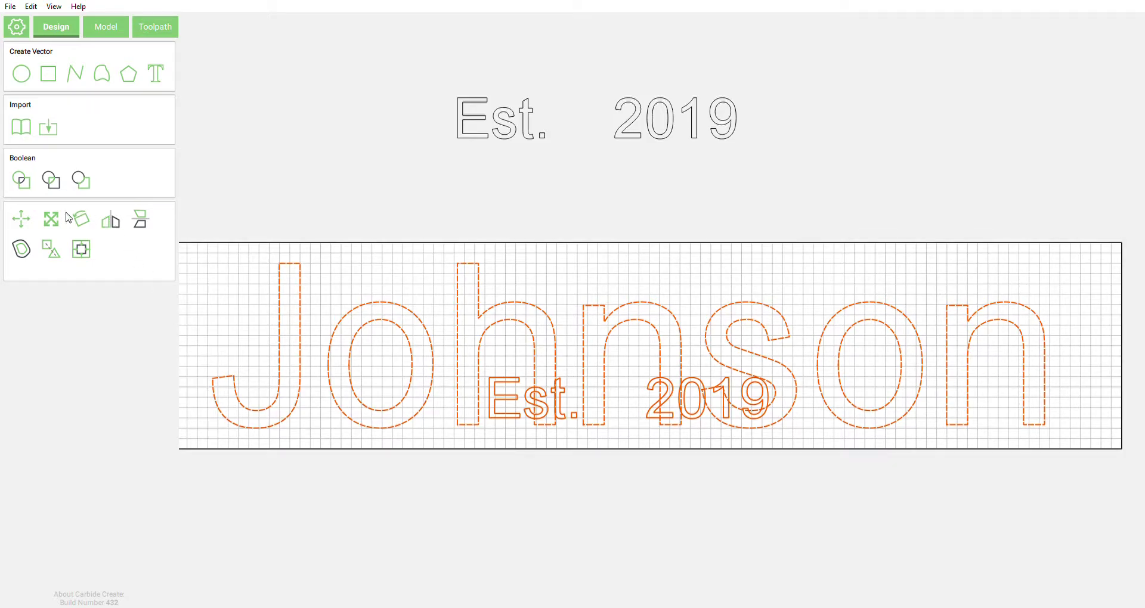
Apply an Outside offset path of .001 in to the name and Est. 2019 vectors
left_click(32, 244)
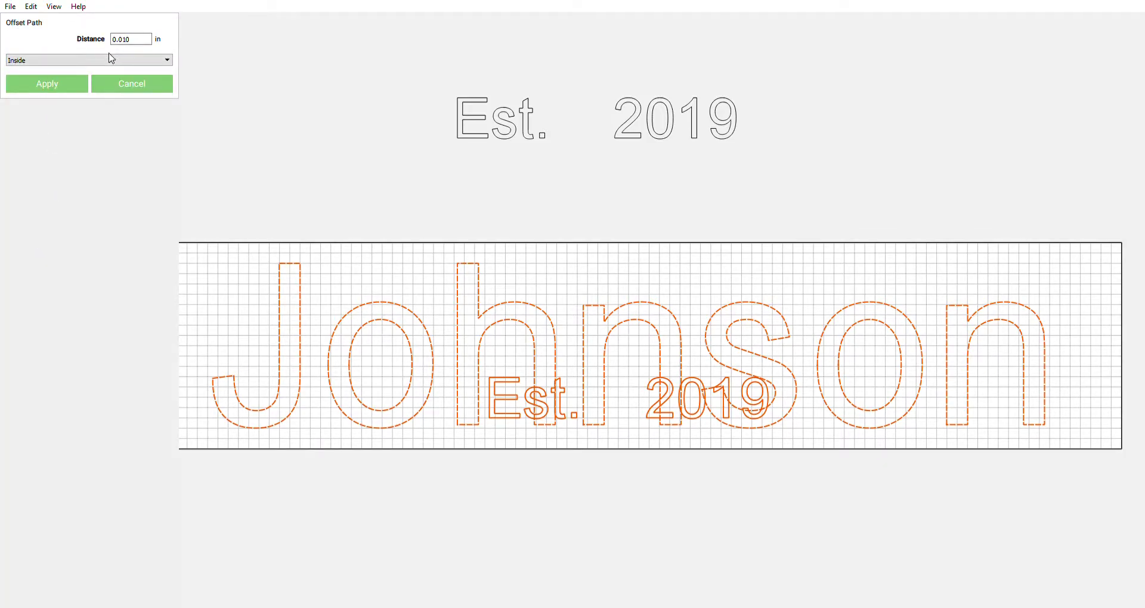
left_click(94, 62)
left_click(69, 75)
double_click(147, 41)
type(".")
left_click(45, 83)
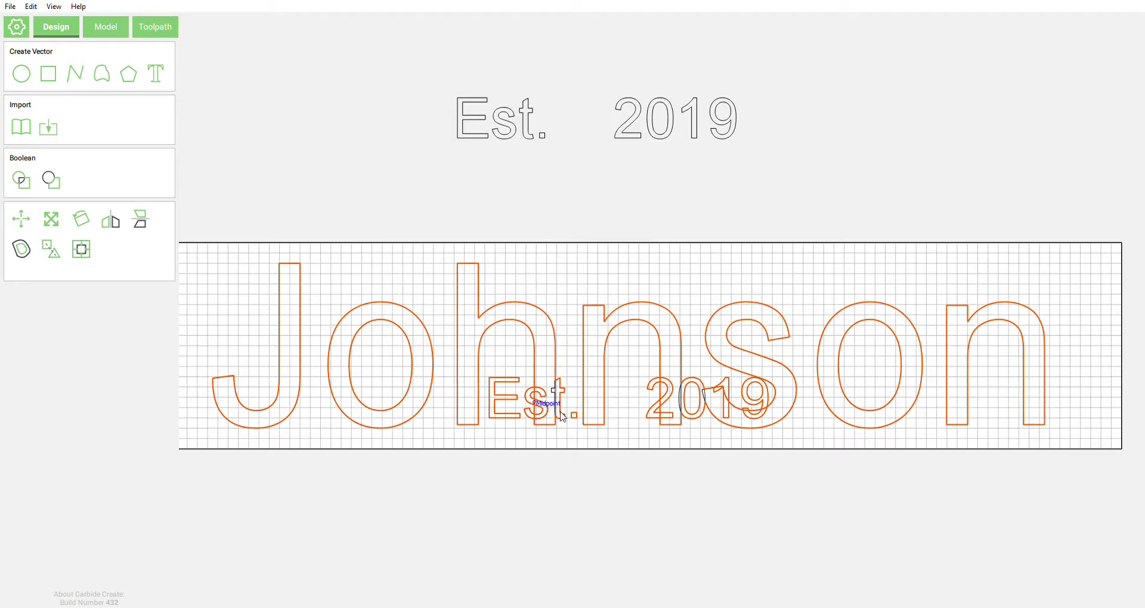
Move the offset outline design above the stock and zoom in on its lettering
scroll(583, 415, "up", 2)
scroll(582, 415, "down", 4)
scroll(580, 399, "down", 2)
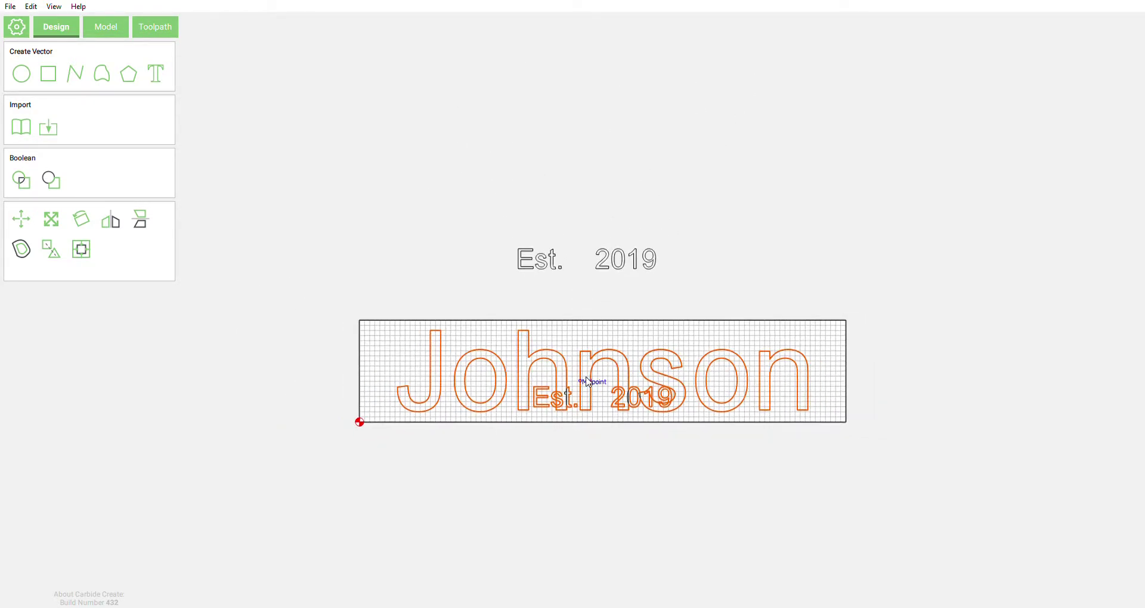
left_click_drag(596, 388, 590, 122)
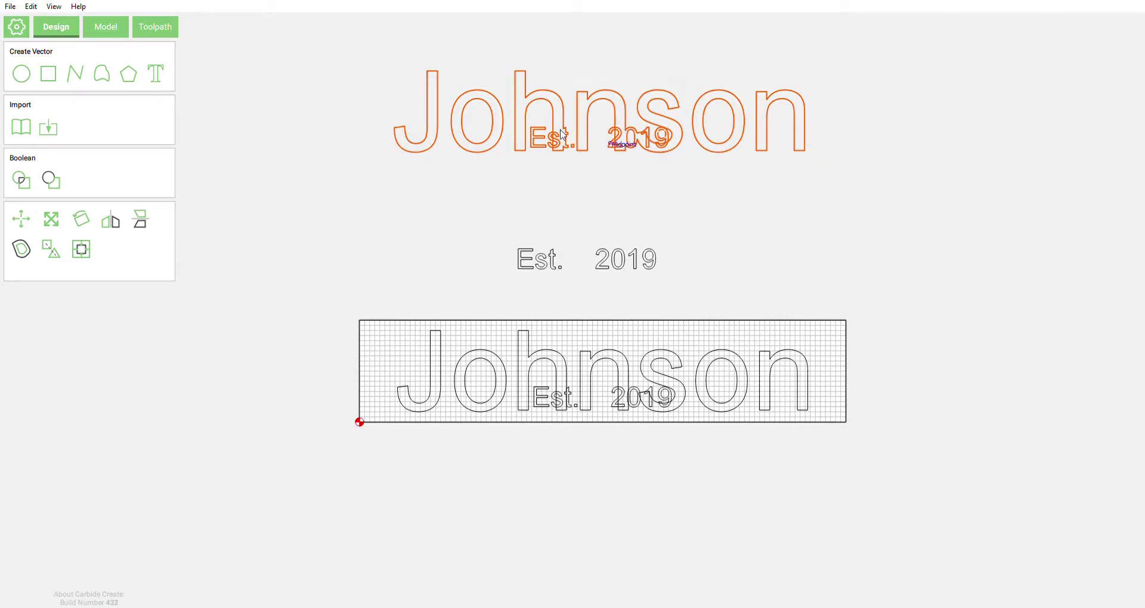
scroll(563, 135, "up", 5)
left_click(596, 304)
scroll(590, 188, "up", 2)
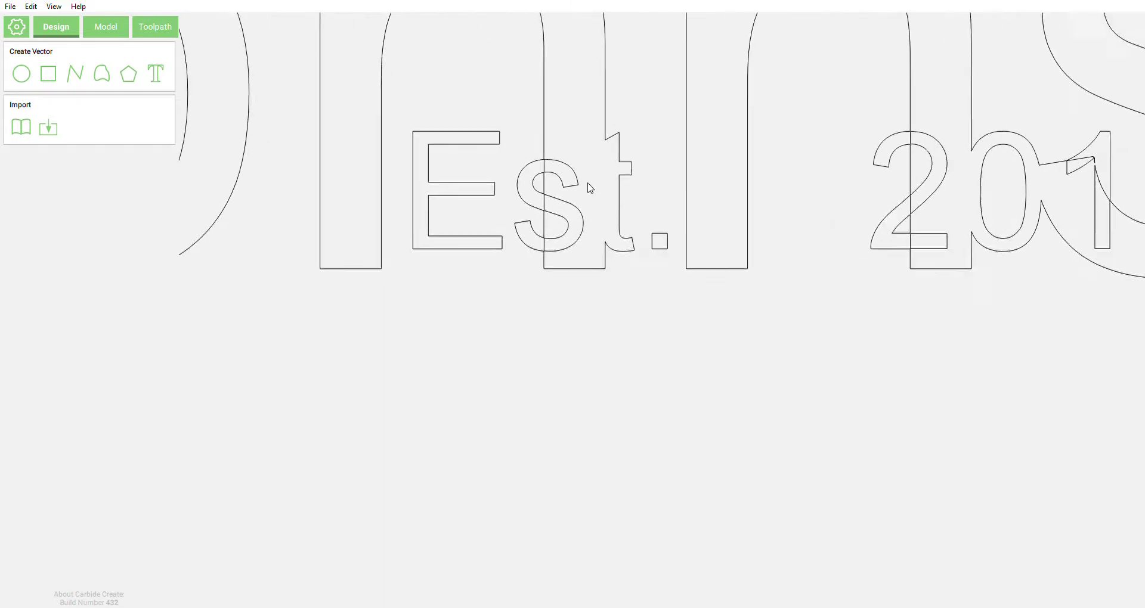
scroll(590, 188, "up", 1)
left_click_drag(584, 155, 565, 250)
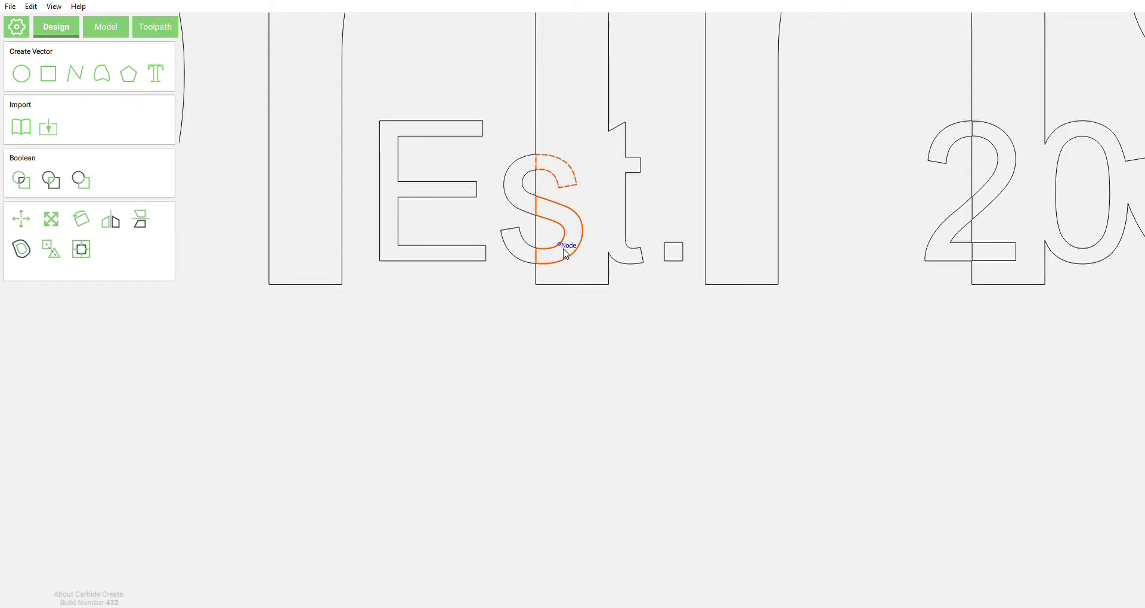
key("Escape")
scroll(655, 179, "down", 2)
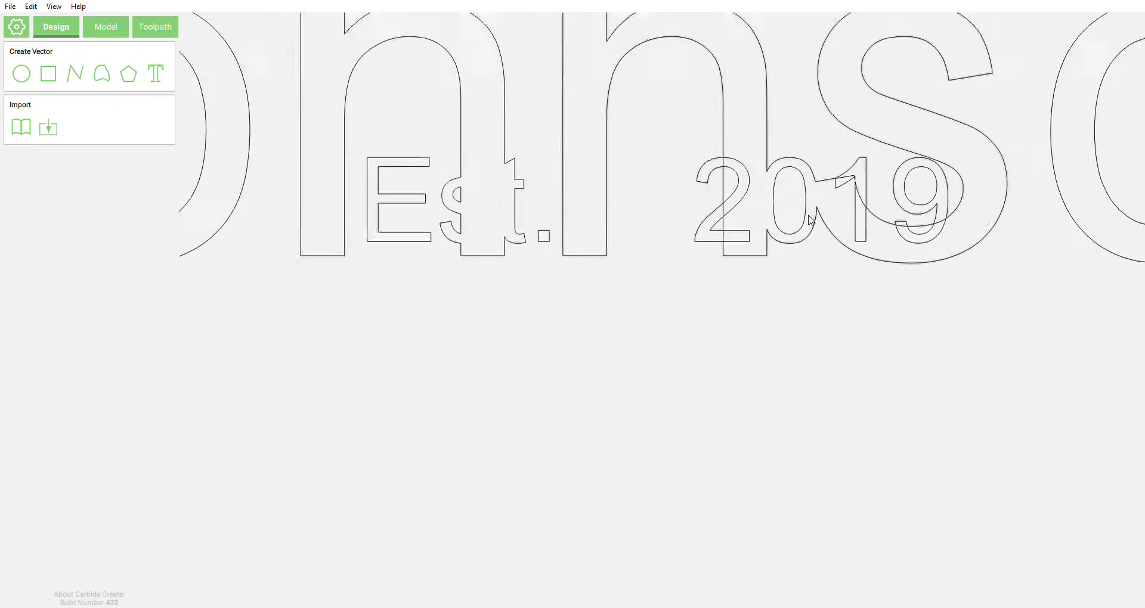
Delete the stray fragments inside the 2, the 1 and the 9 of 2019
left_click_drag(739, 130, 725, 208)
key("Delete")
left_click(730, 249)
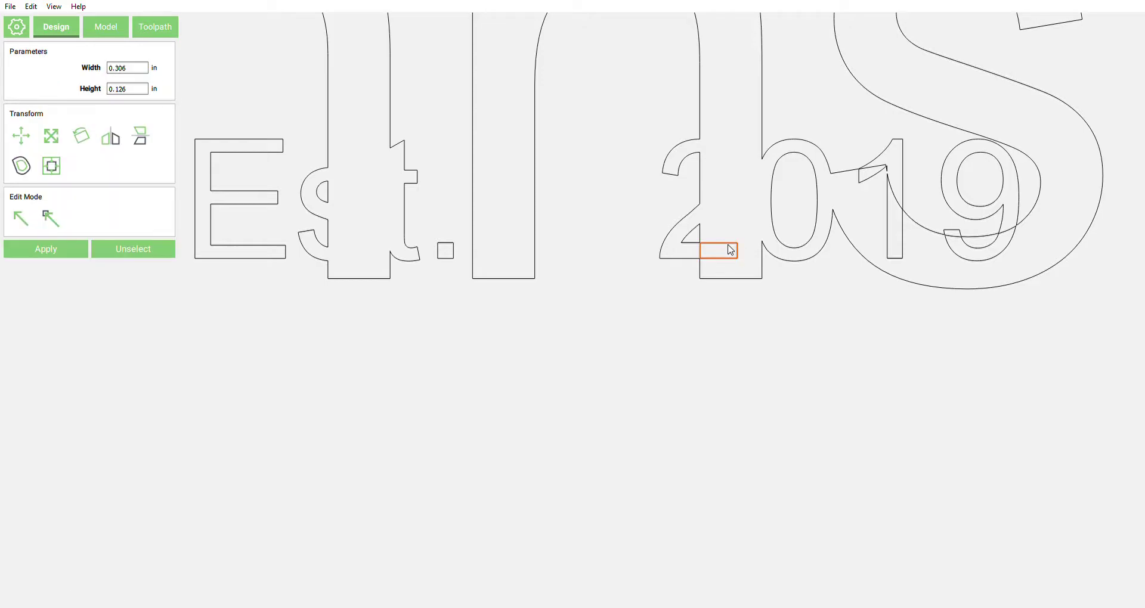
key("Delete")
left_click(871, 175)
key("Delete")
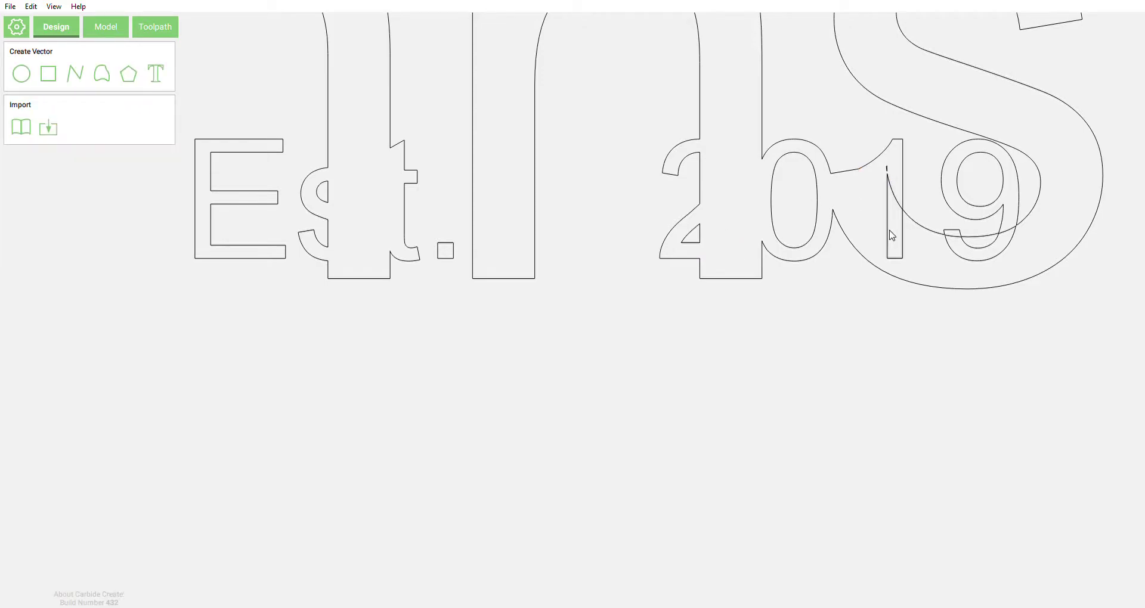
left_click(892, 237)
key("Delete")
left_click(966, 255)
key("Delete")
scroll(805, 251, "down", 1)
scroll(692, 279, "down", 1)
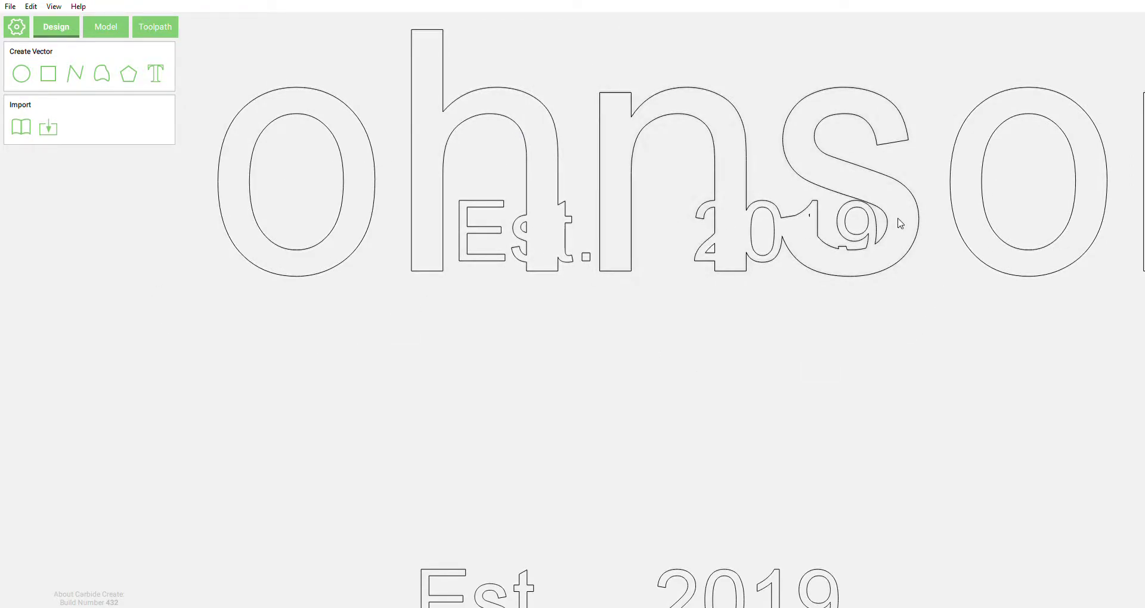
scroll(476, 248, "down", 1)
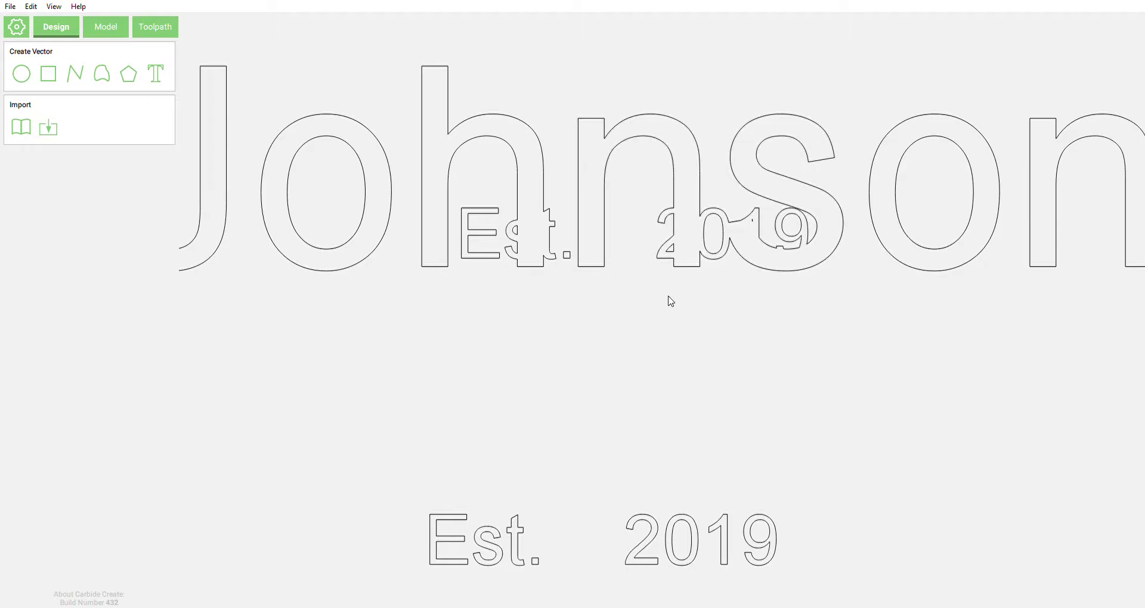
scroll(666, 390, "down", 5)
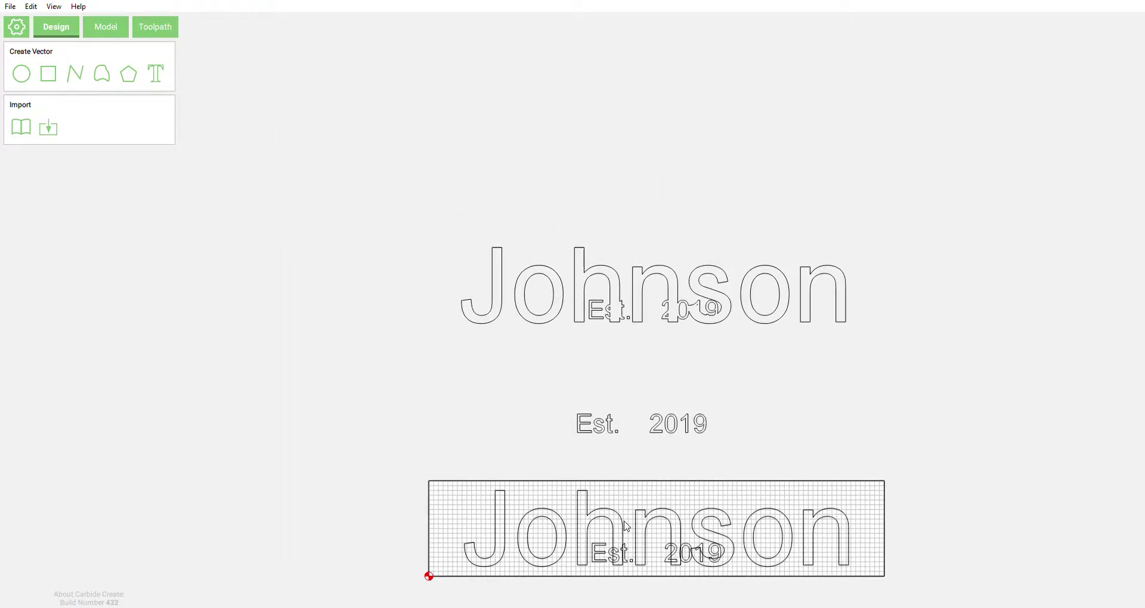
Delete all the original lettering vectors from the stock
scroll(728, 462, "down", 3)
scroll(678, 433, "up", 4)
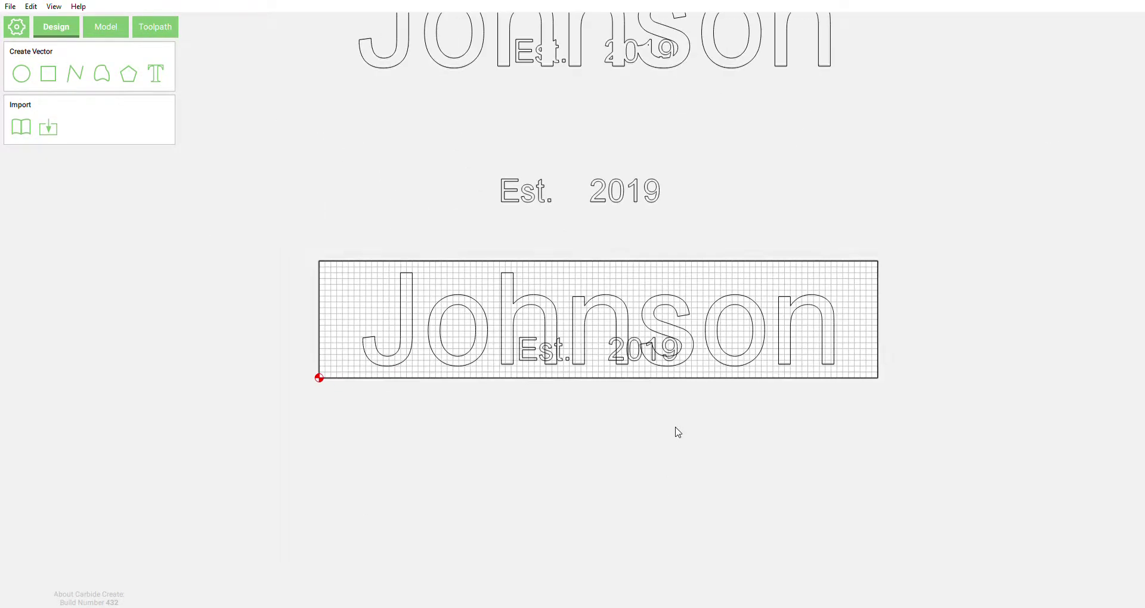
left_click_drag(777, 274, 443, 361)
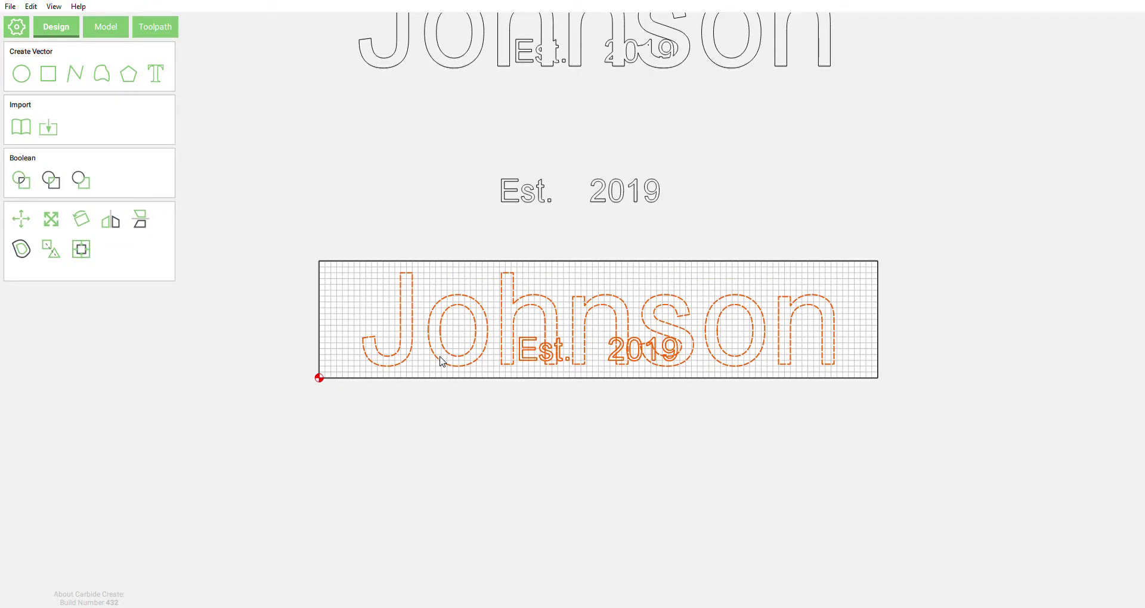
key("Delete")
Centre the cleaned-up outline design on the stock with Align Centers
left_click_drag(858, 45, 352, 108)
scroll(513, 302, "down", 2)
scroll(560, 68, "up", 2)
scroll(560, 68, "up", 1)
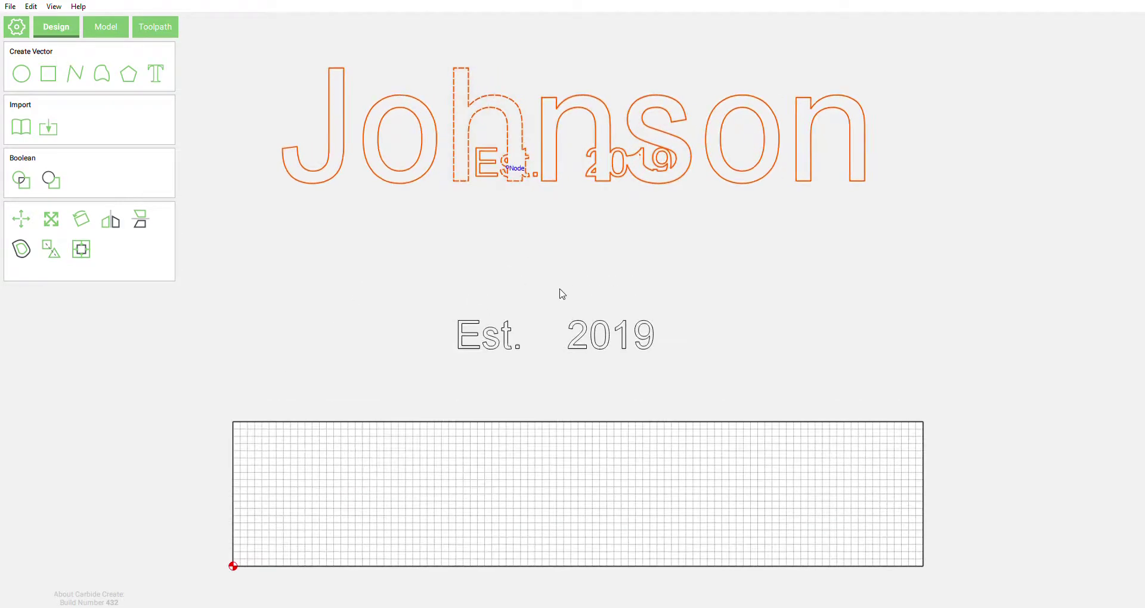
scroll(674, 153, "up", 1)
scroll(674, 153, "up", 2)
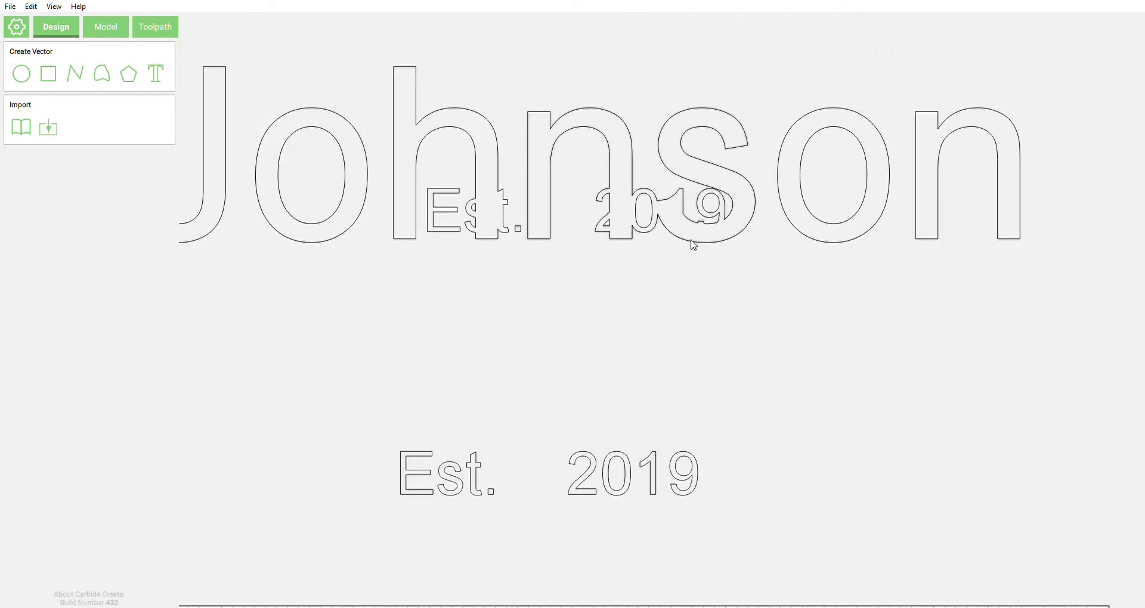
scroll(693, 245, "down", 2)
left_click_drag(979, 166, 254, 283)
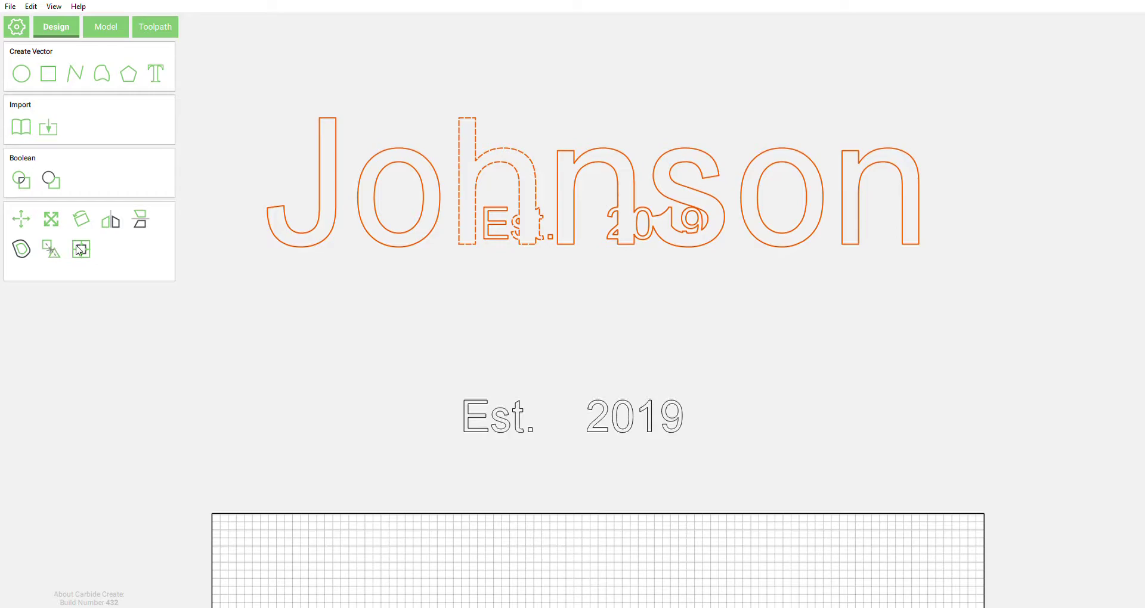
scroll(652, 84, "down", 2)
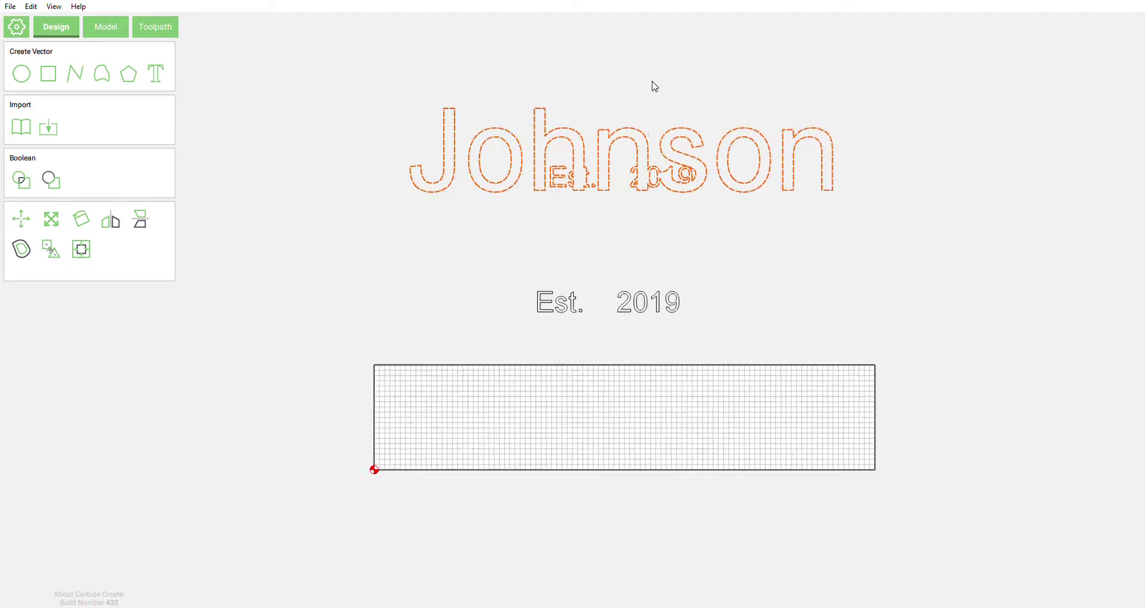
left_click(82, 249)
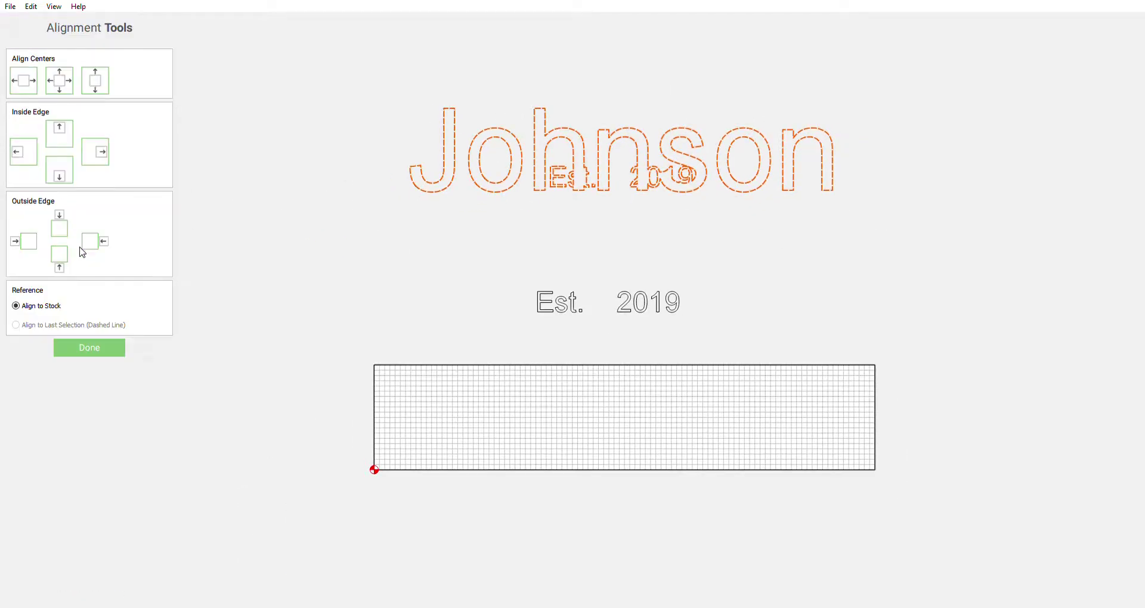
left_click(67, 89)
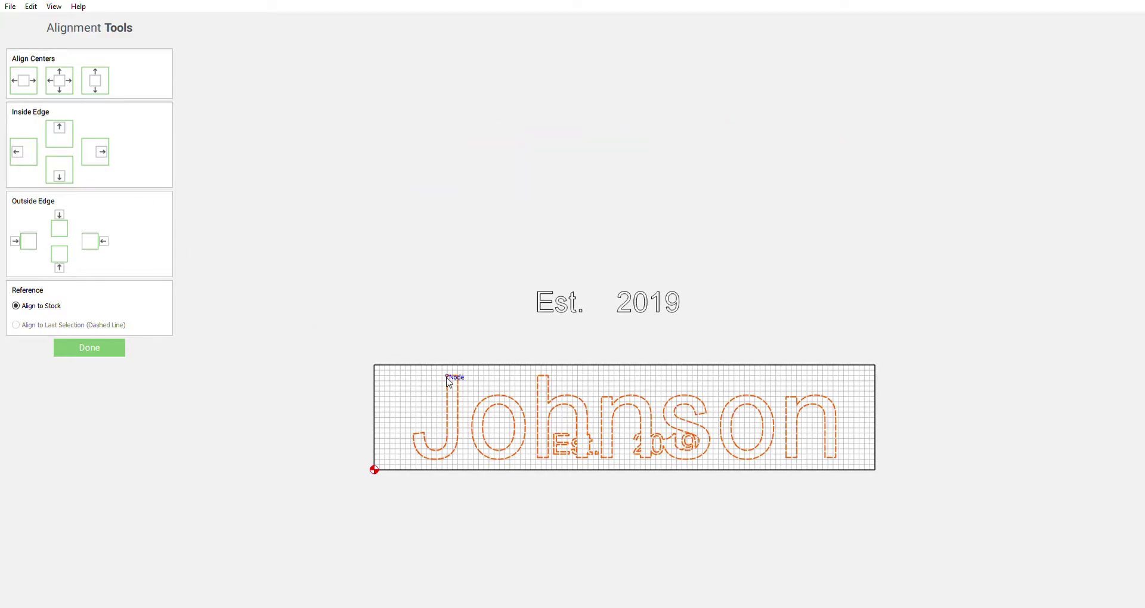
scroll(448, 398, "down", 3)
scroll(449, 400, "up", 5)
Select the separate Est. 2019 text above the stock
left_click_drag(816, 202, 479, 354)
scroll(495, 330, "up", 1)
scroll(494, 330, "up", 2)
scroll(524, 320, "up", 2)
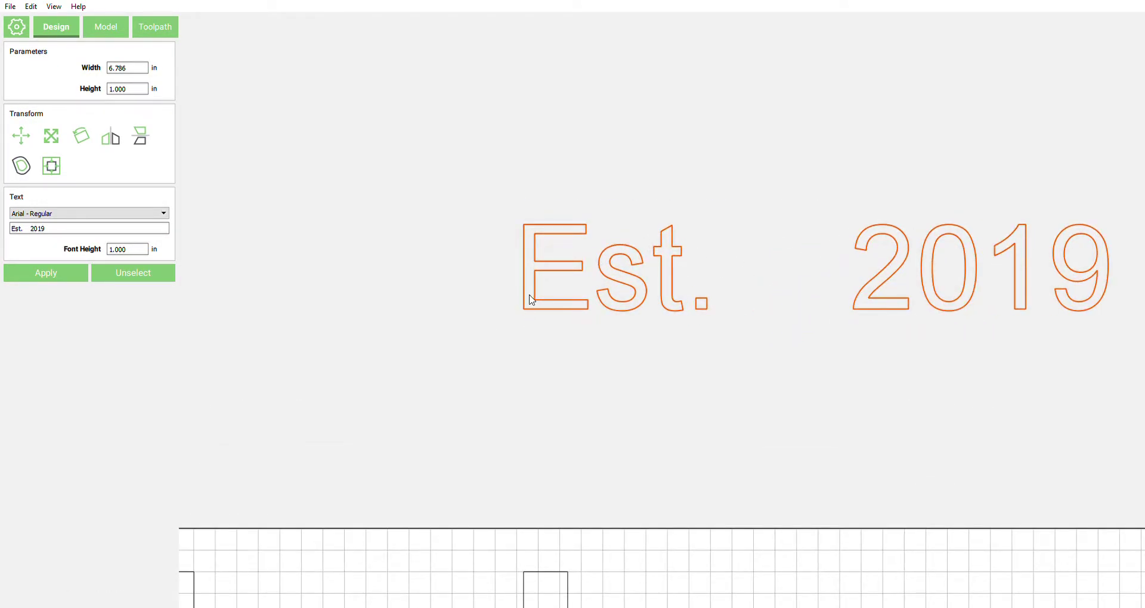
Move the Est. 2019 copy down over its outline inside the name
left_click_drag(527, 306, 481, 484)
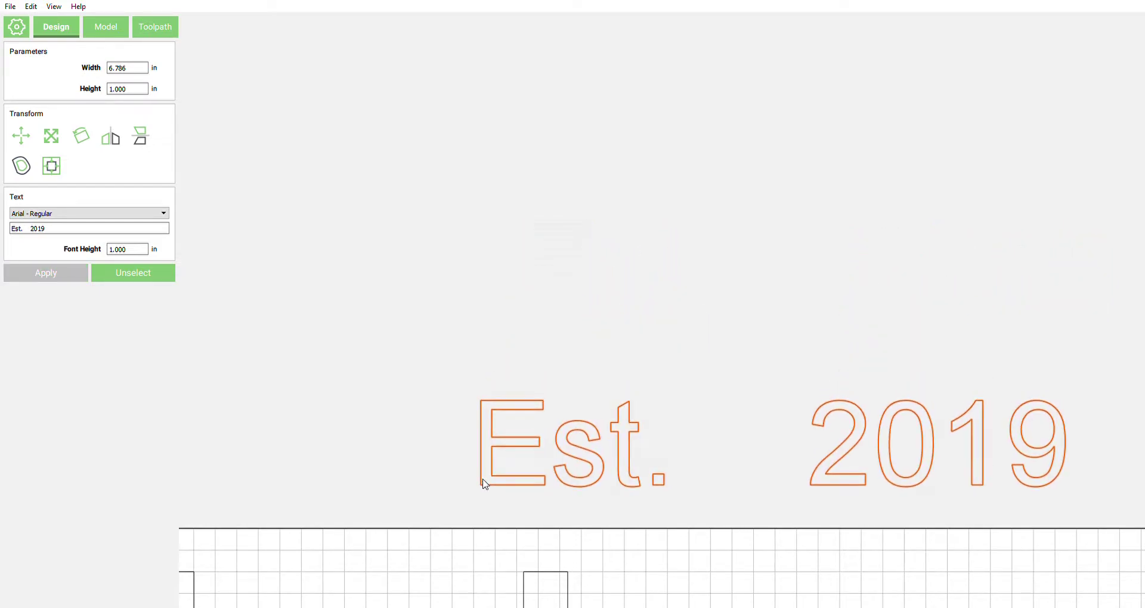
scroll(544, 159, "down", 3)
scroll(440, 145, "down", 2)
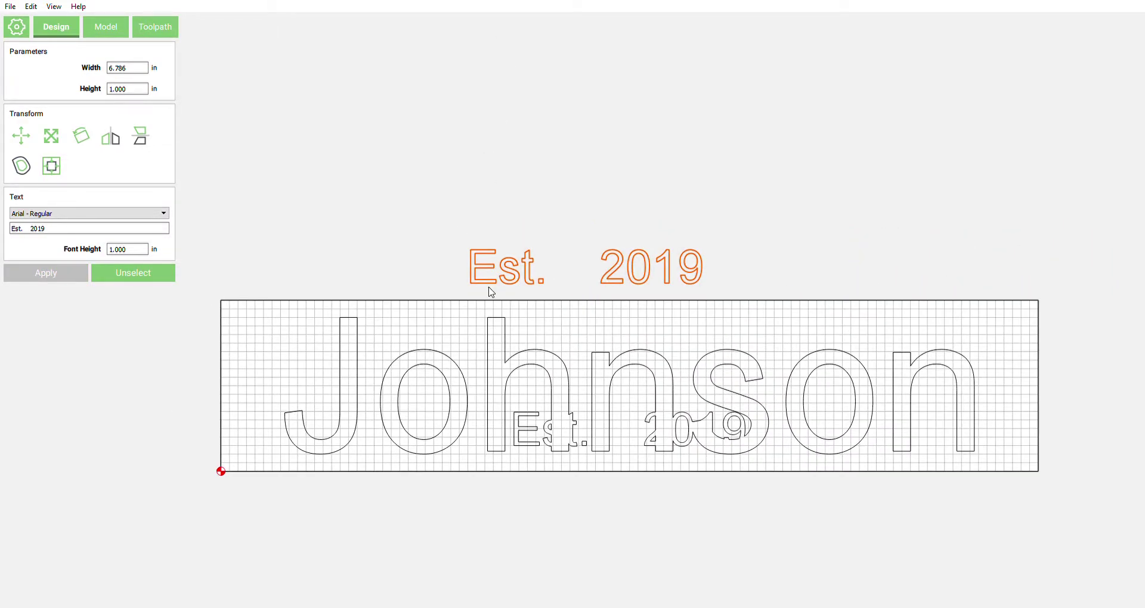
left_click_drag(479, 287, 523, 448)
scroll(522, 448, "up", 2)
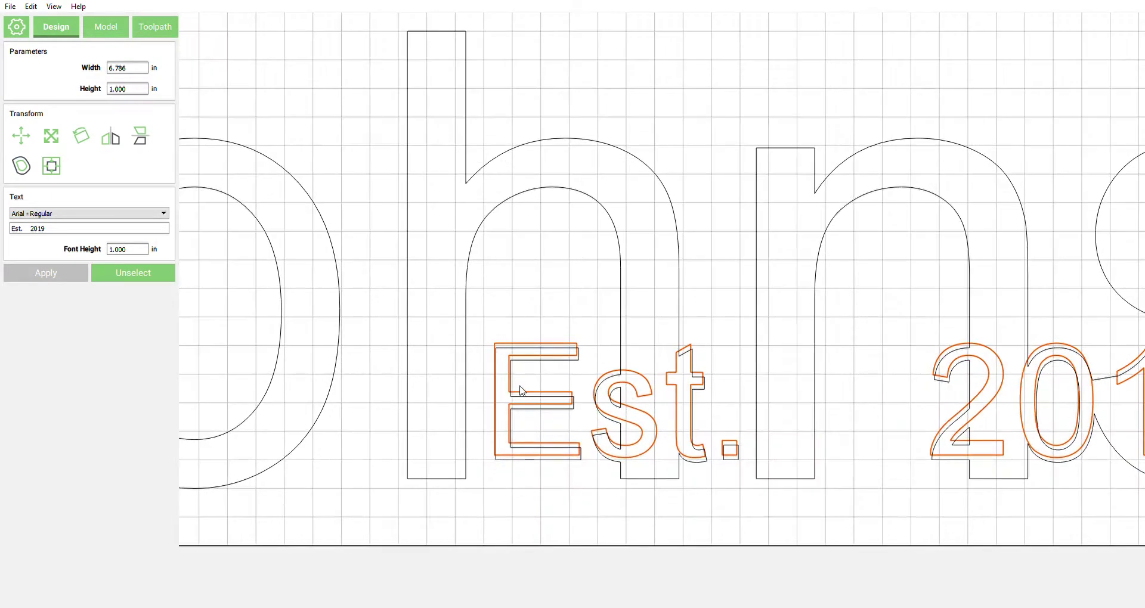
scroll(520, 391, "up", 5)
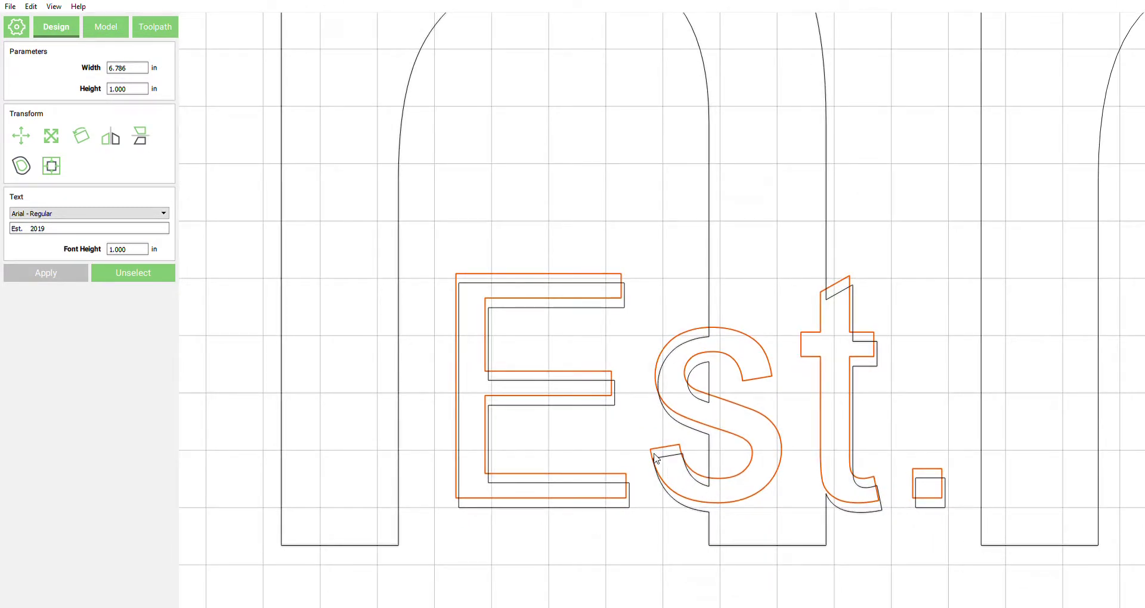
Nudge the Est. copy into exact alignment with the original outline and deselect
left_click_drag(653, 458, 657, 466)
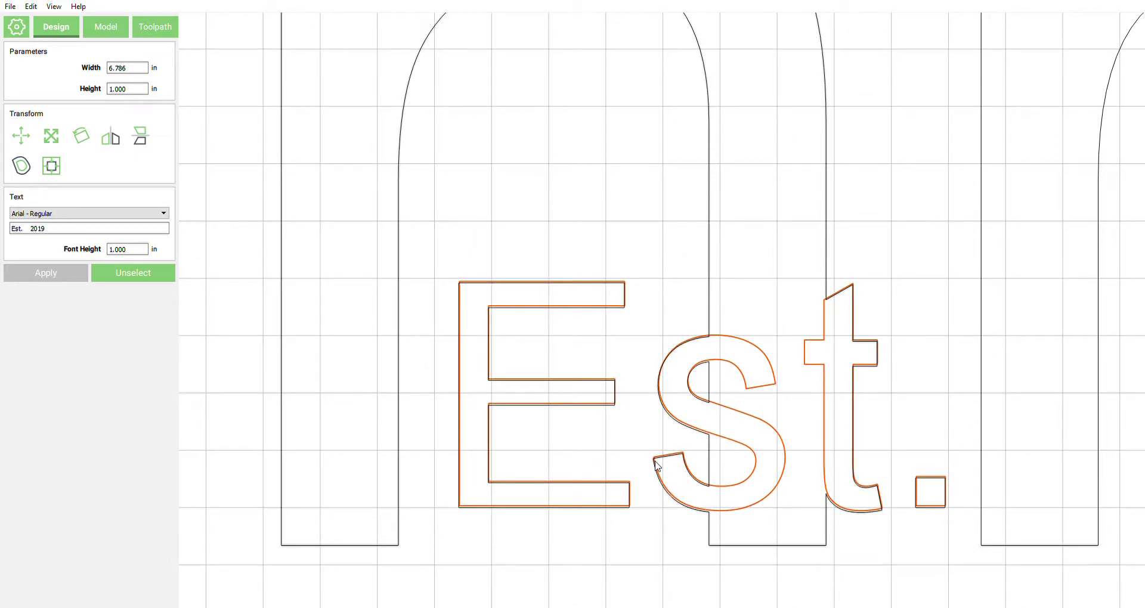
scroll(656, 465, "up", 5)
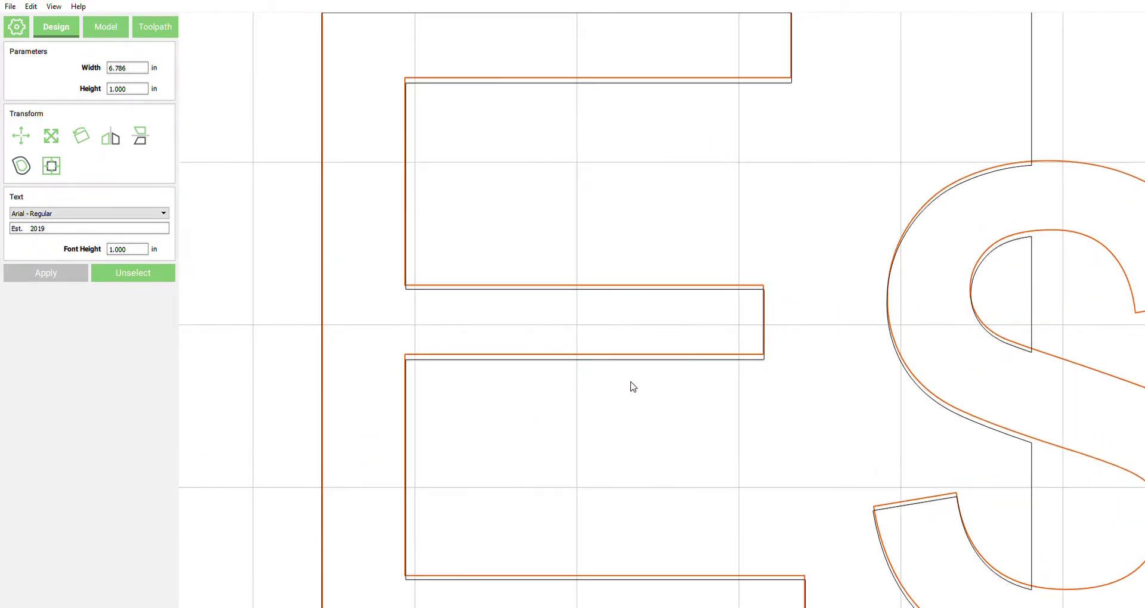
left_click_drag(747, 359, 748, 364)
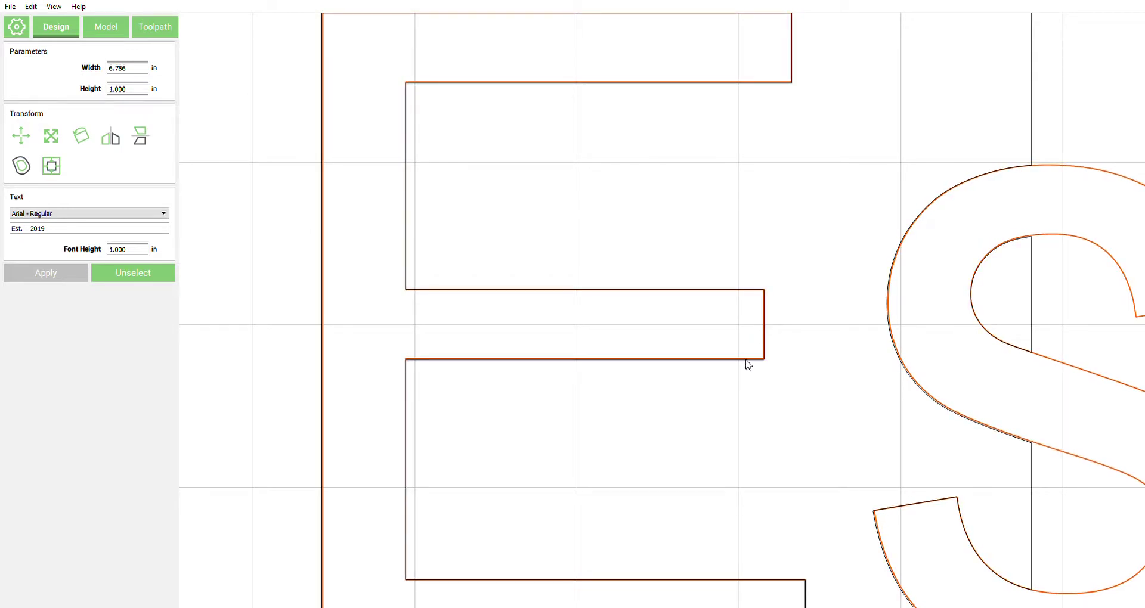
scroll(632, 406, "down", 10)
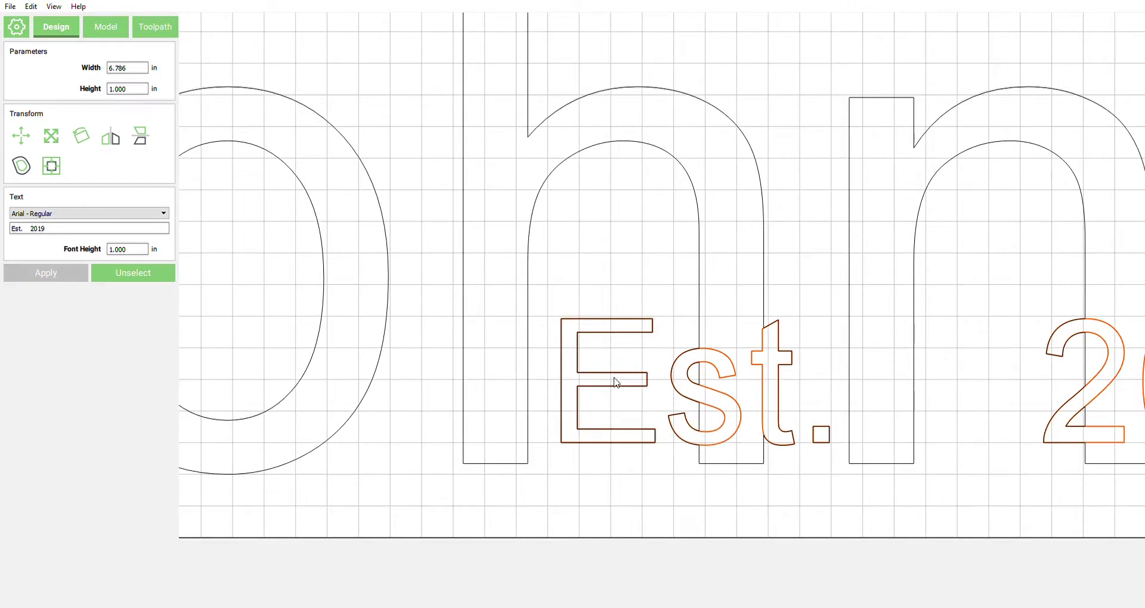
scroll(644, 372, "down", 3)
scroll(592, 358, "down", 5)
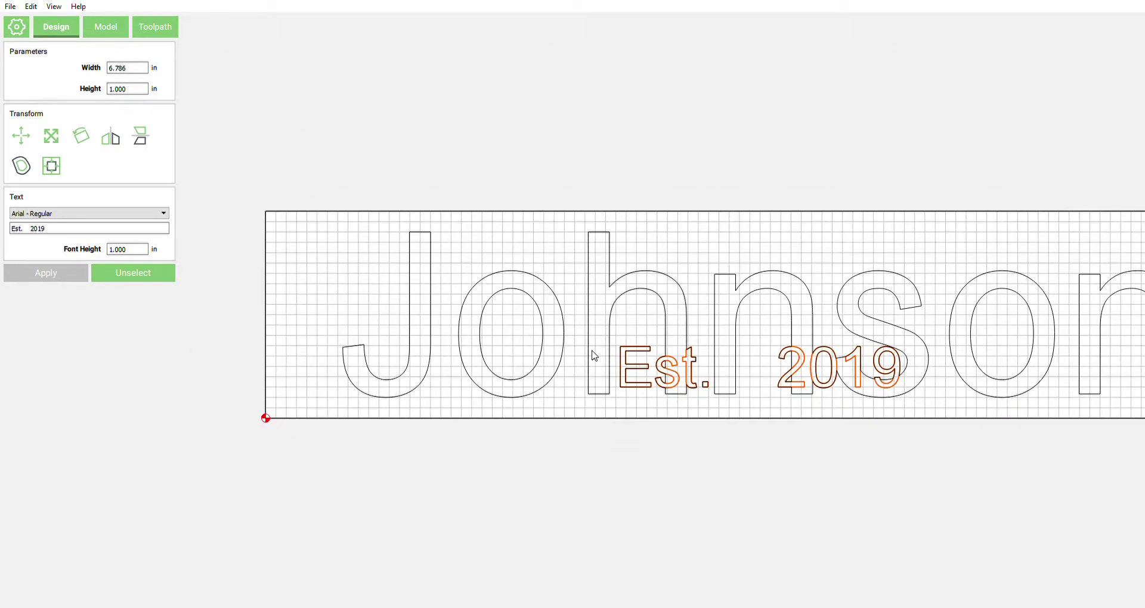
left_click(705, 475)
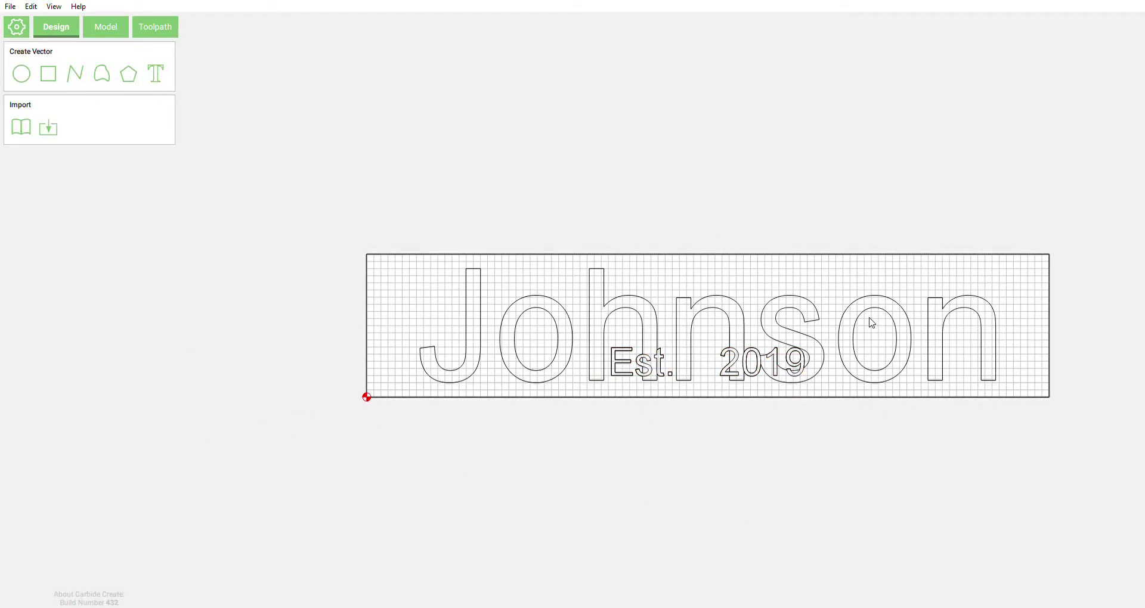
Box-select the board outline with all the name lettering and go to the Toolpath workspace
left_click_drag(1024, 197, 851, 503)
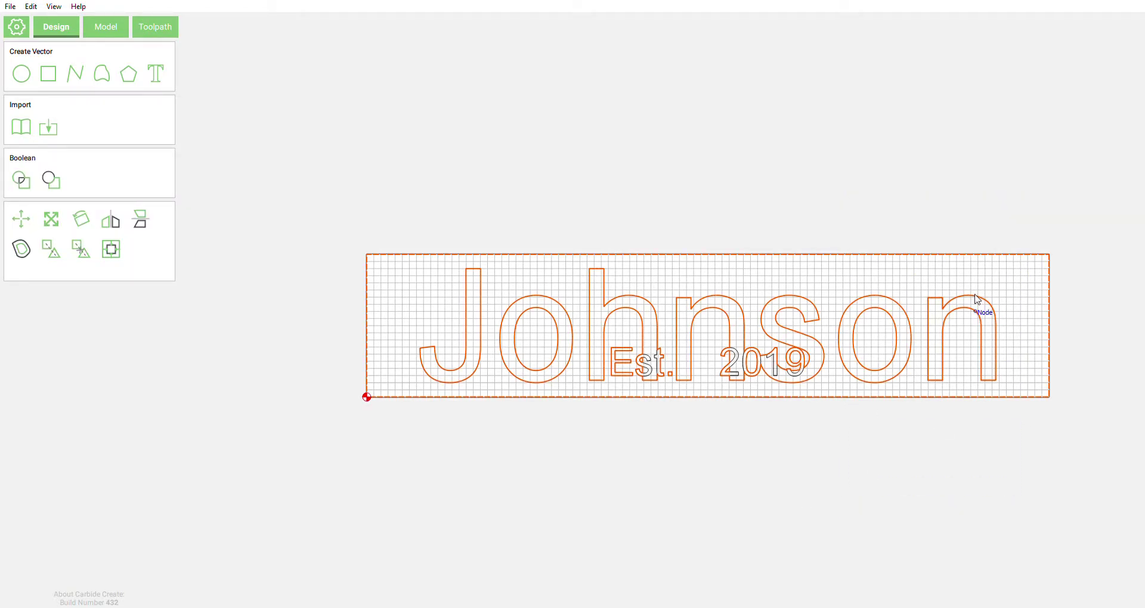
scroll(778, 377, "up", 5)
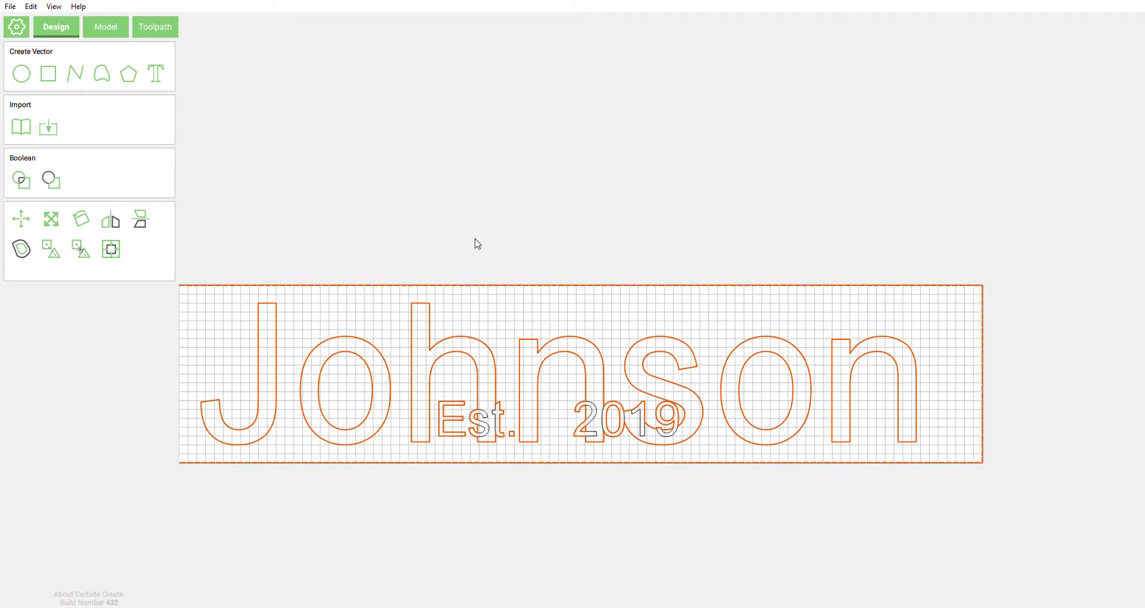
left_click(144, 31)
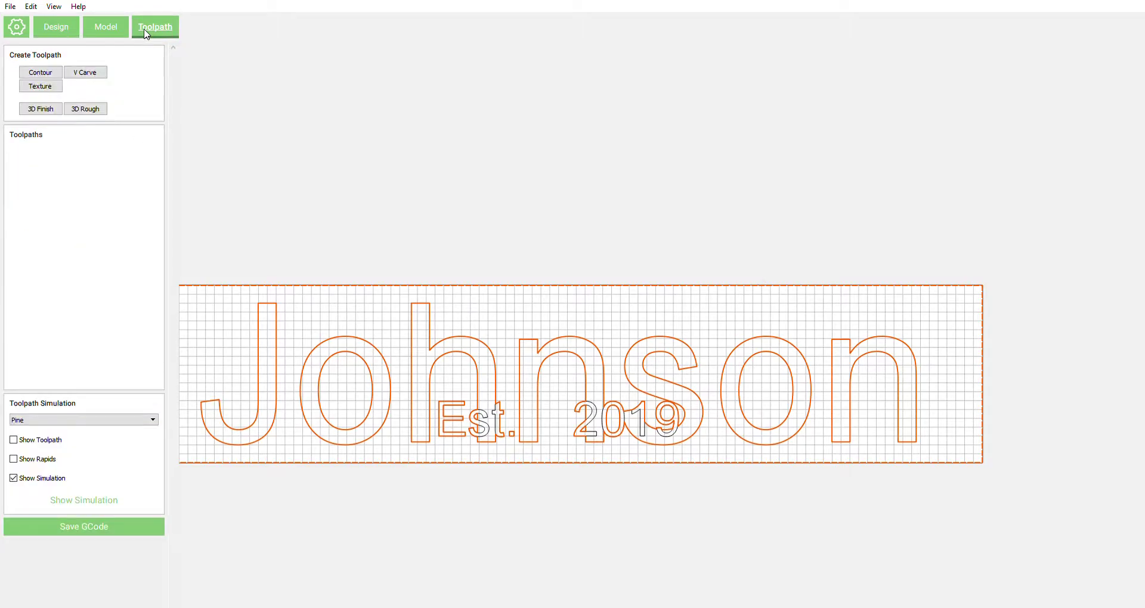
Create a pocket toolpath with manual speeds: 0.125 in depth per pass, feed 50, plunge 22
left_click(40, 74)
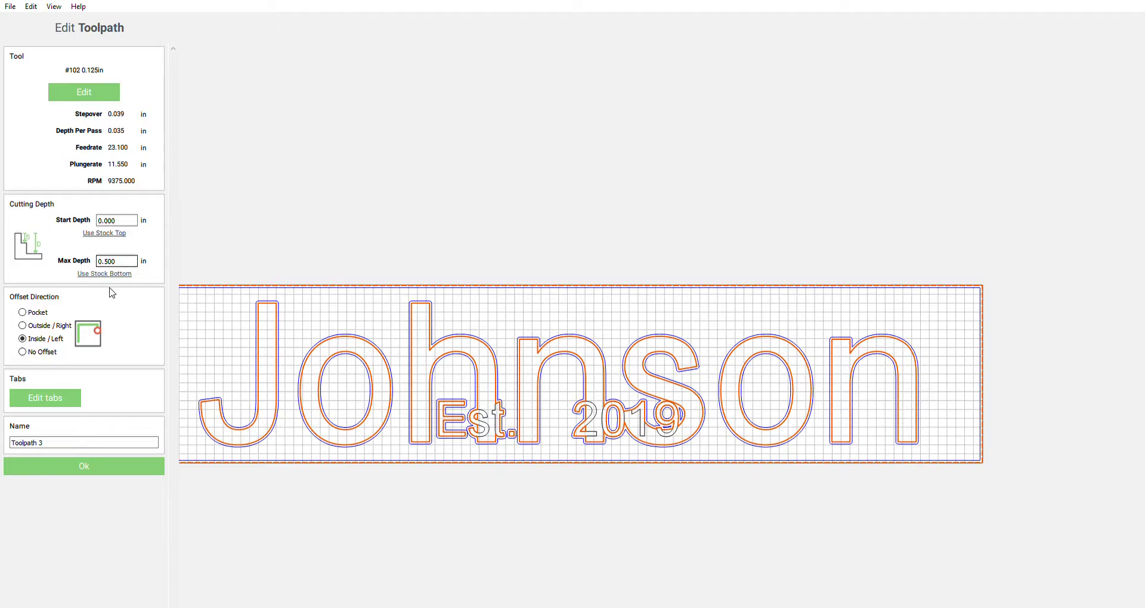
left_click(23, 312)
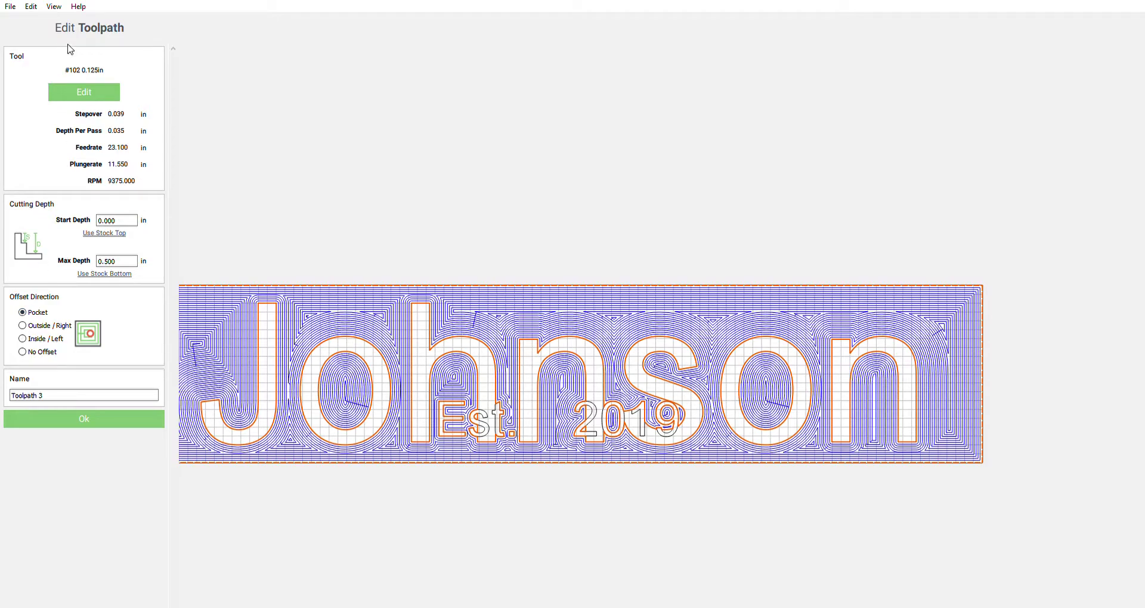
left_click(81, 95)
left_click(13, 89)
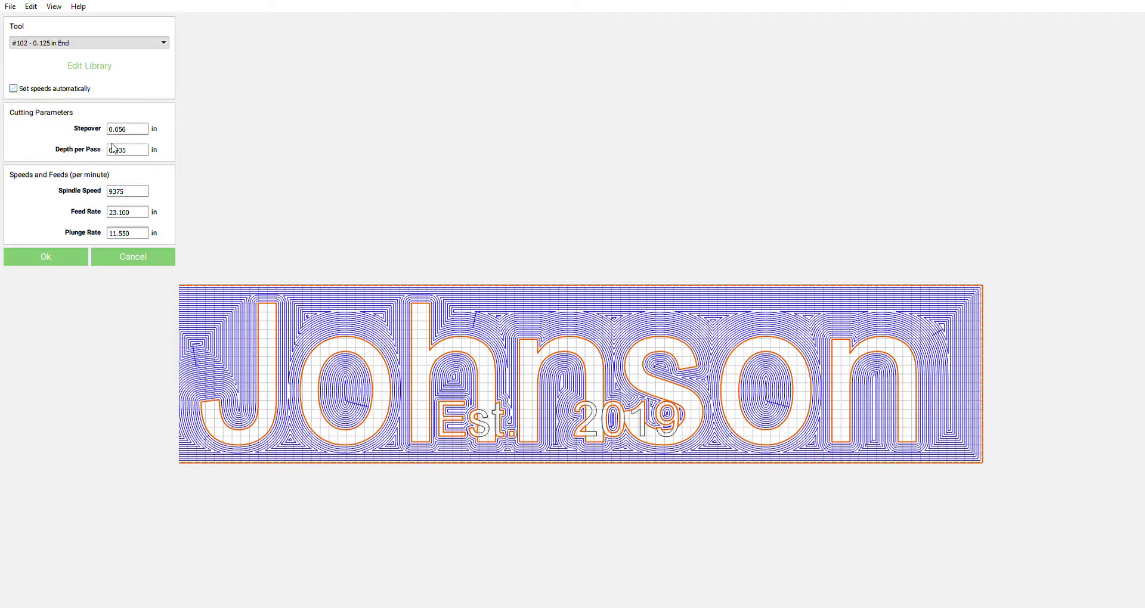
double_click(127, 150)
type(".125")
double_click(131, 213)
type("50")
double_click(129, 233)
type("22")
left_click(52, 256)
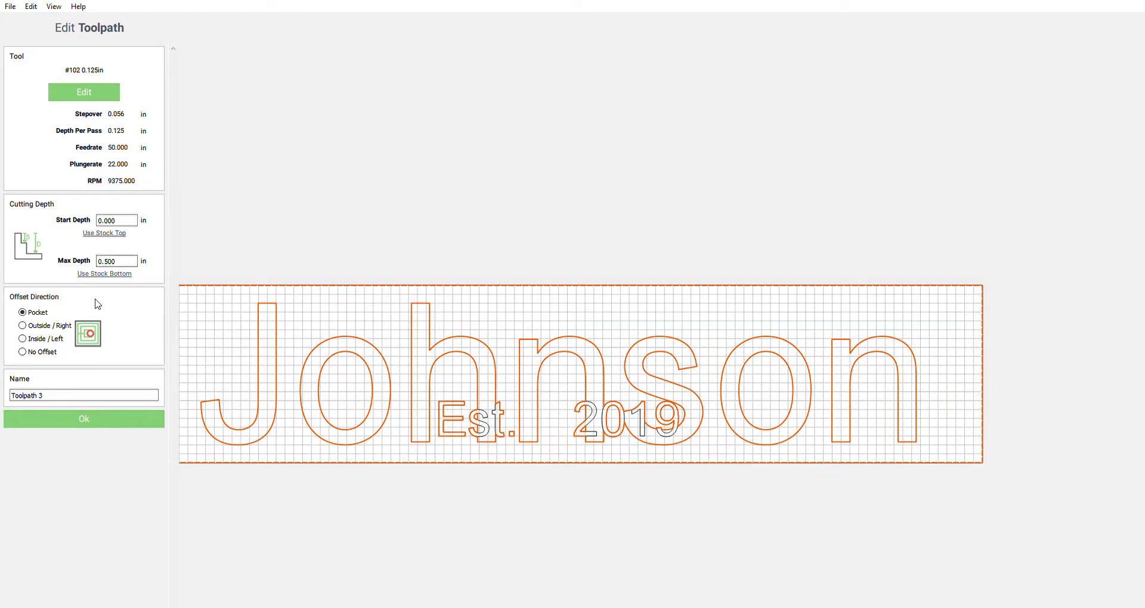
Save Toolpath 3 (2 h 56 min) and inspect the carved pine simulation in 3D
left_click(79, 422)
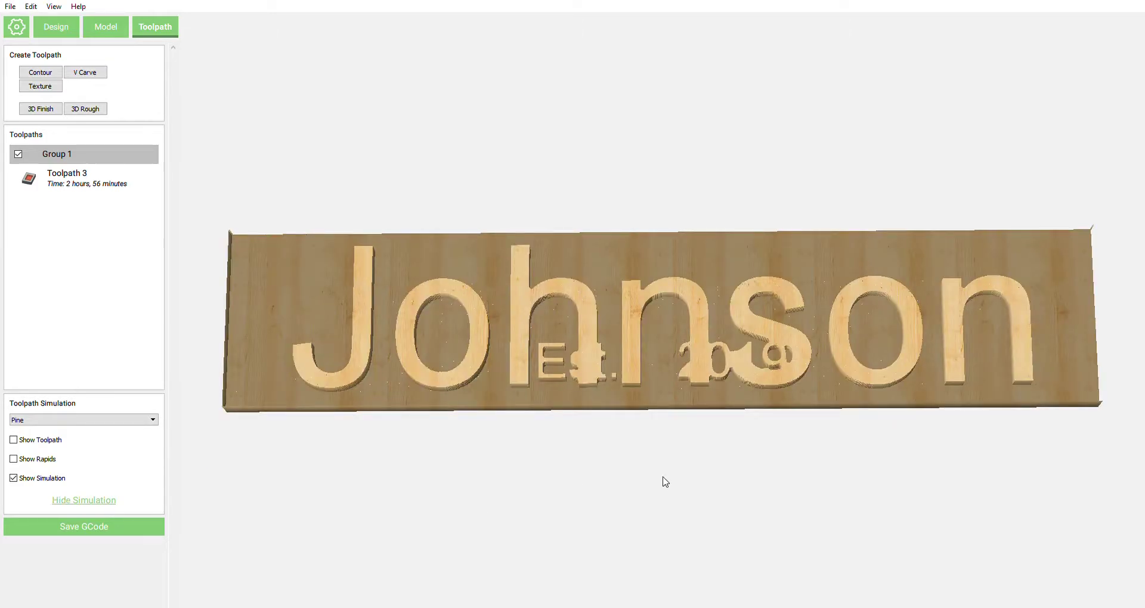
left_click_drag(666, 481, 219, 159)
scroll(271, 190, "up", 5)
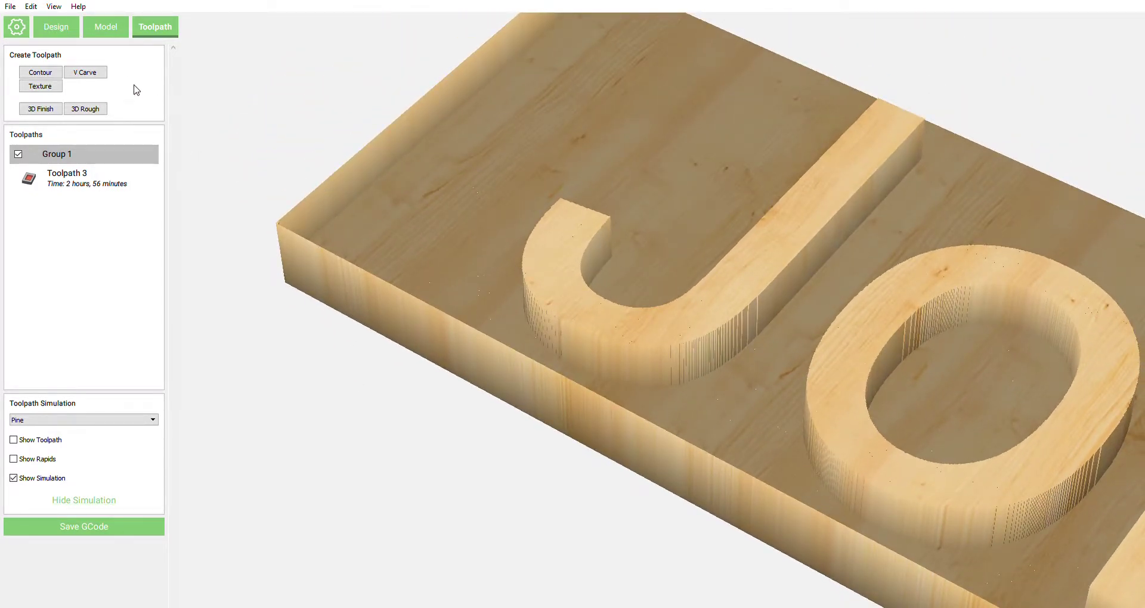
Back in the design view, select only the outer border rectangle
left_click(59, 30)
left_click(607, 189)
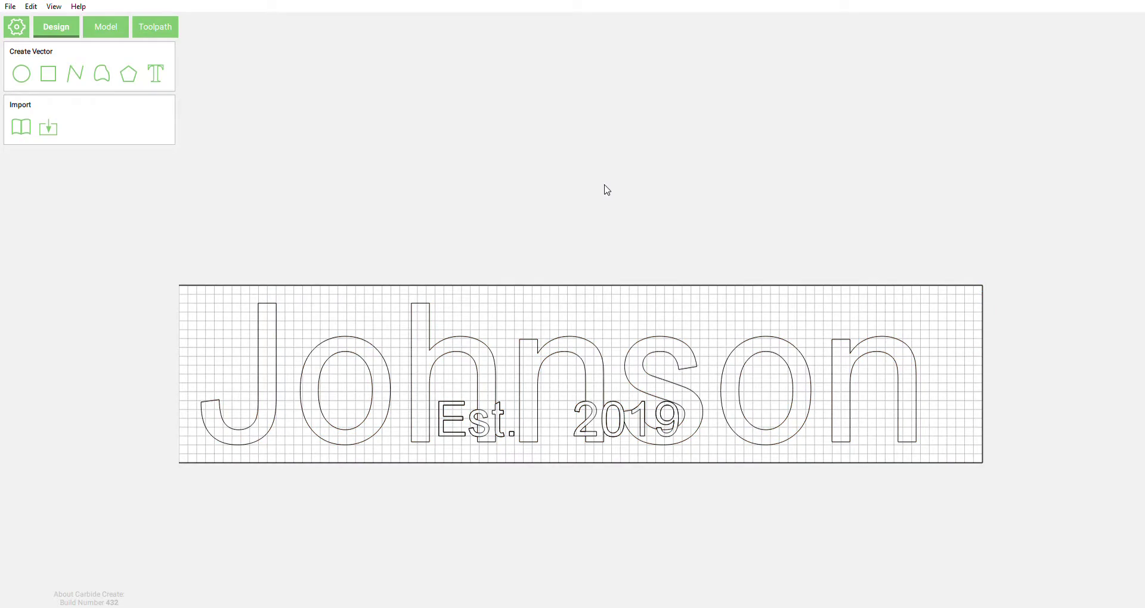
left_click_drag(797, 232, 581, 286)
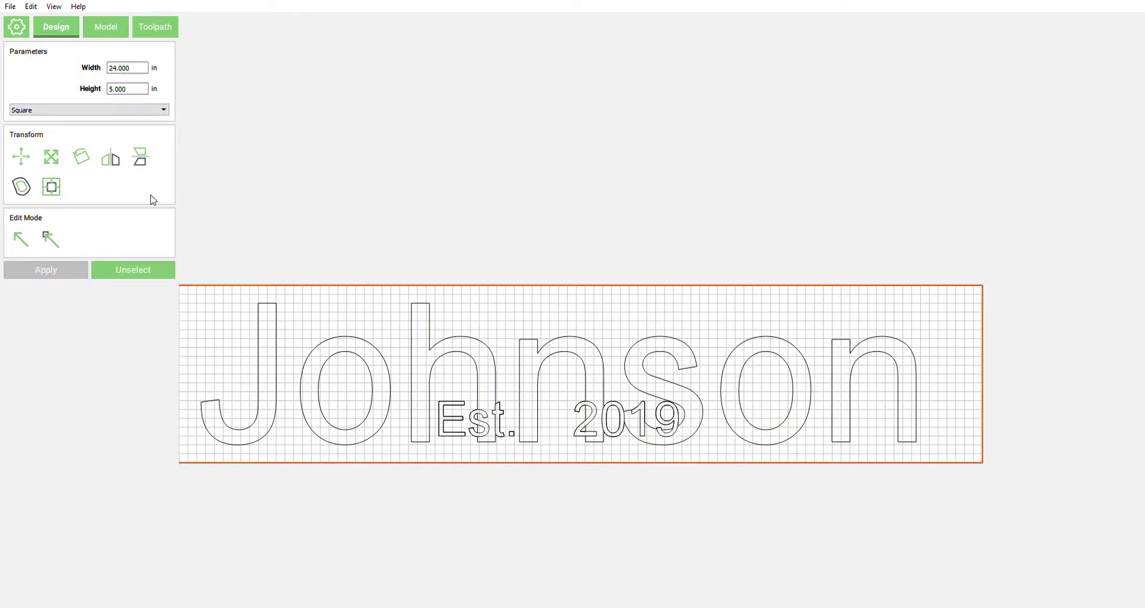
Resize the border rectangle to 24.25 × 5.25 inches and apply it
double_click(141, 72)
left_click(141, 72)
type("25")
double_click(135, 90)
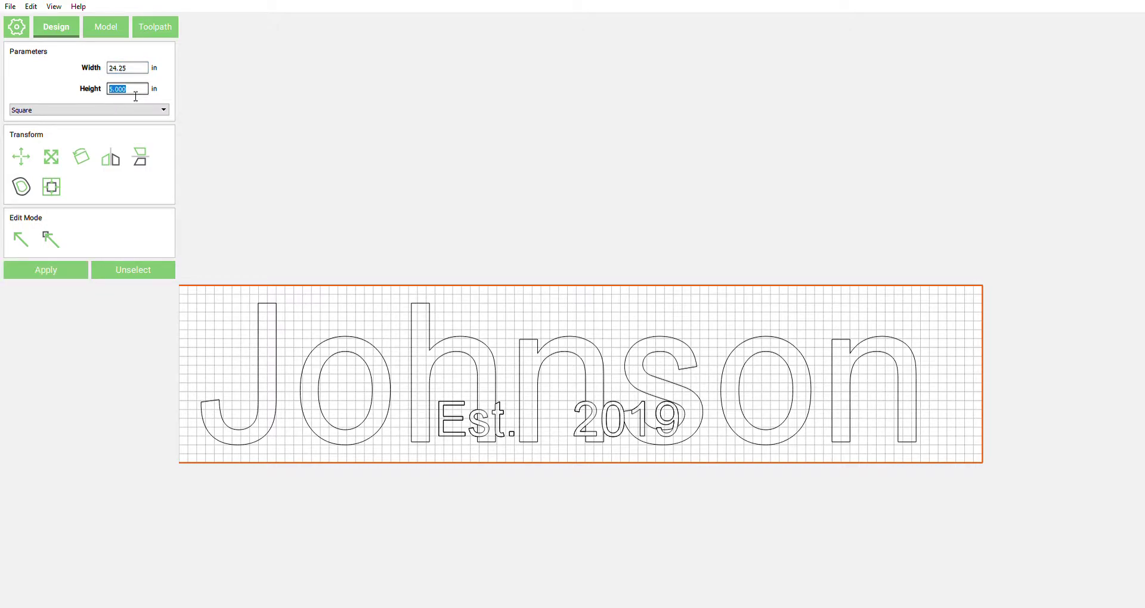
left_click(135, 96)
type("25")
left_click(50, 272)
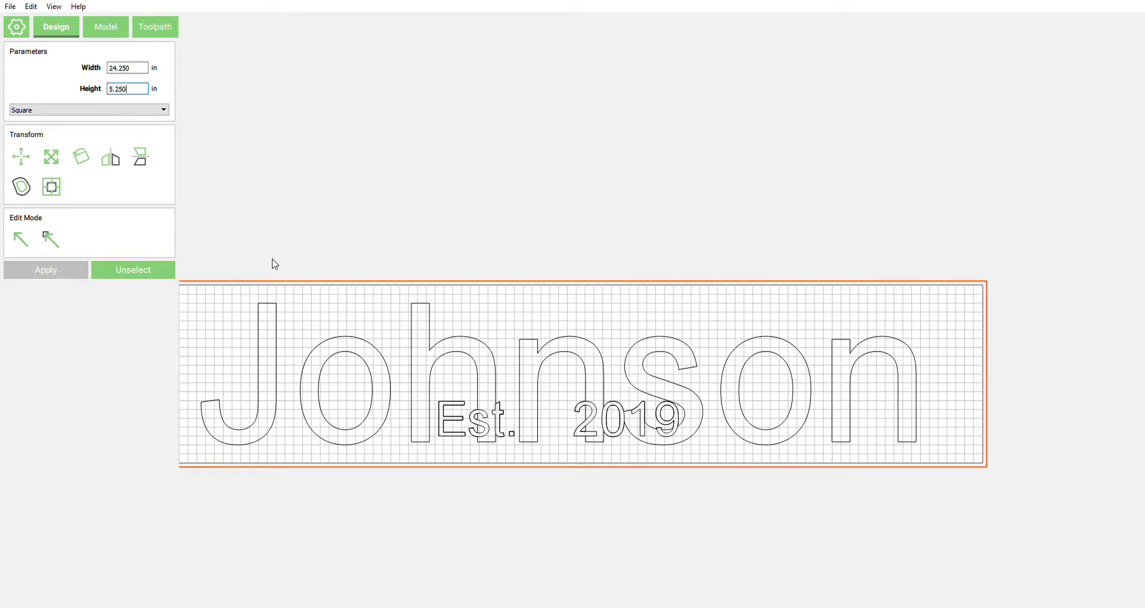
scroll(848, 409, "down", 2)
scroll(606, 465, "up", 2)
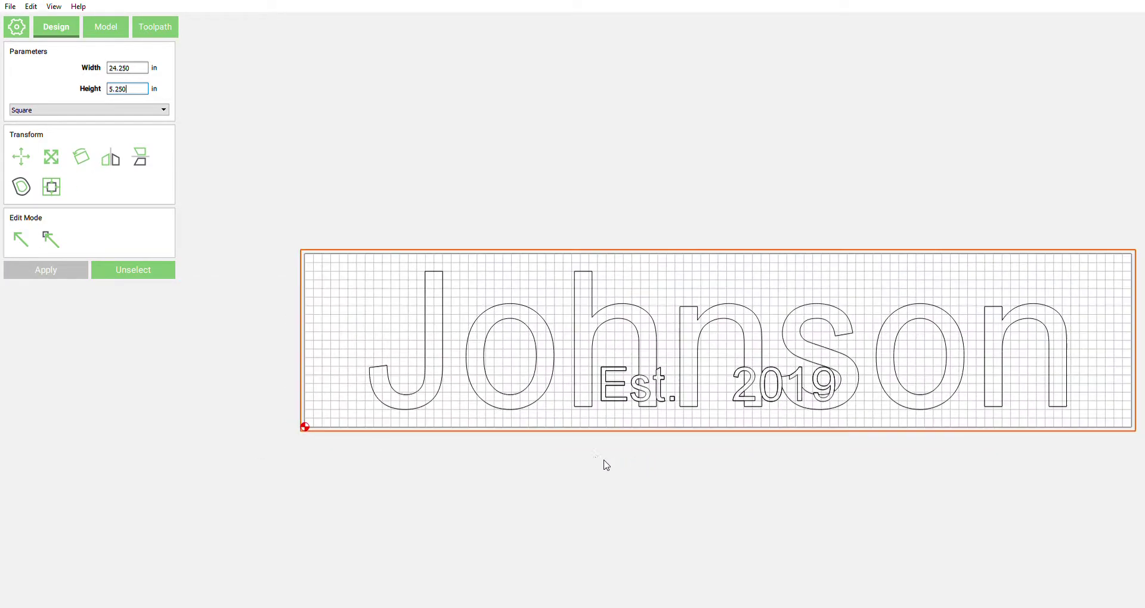
scroll(522, 444, "up", 1)
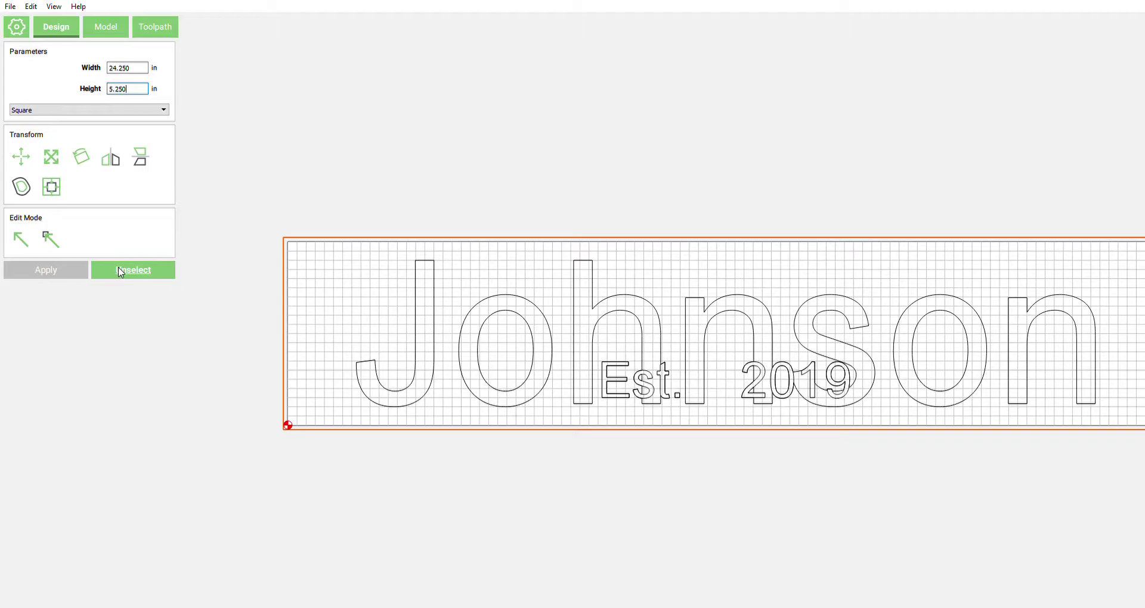
Re-simulate Toolpath 3 (3 h 9 min) and orbit the pine board to inspect the lettering
left_click(155, 26)
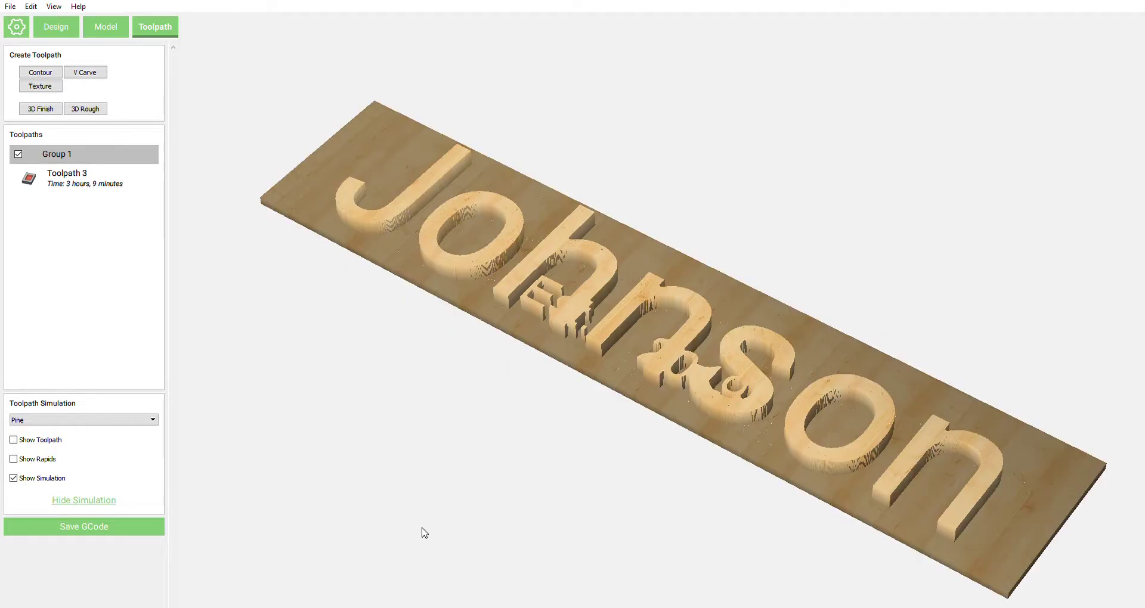
left_click_drag(445, 355, 489, 298)
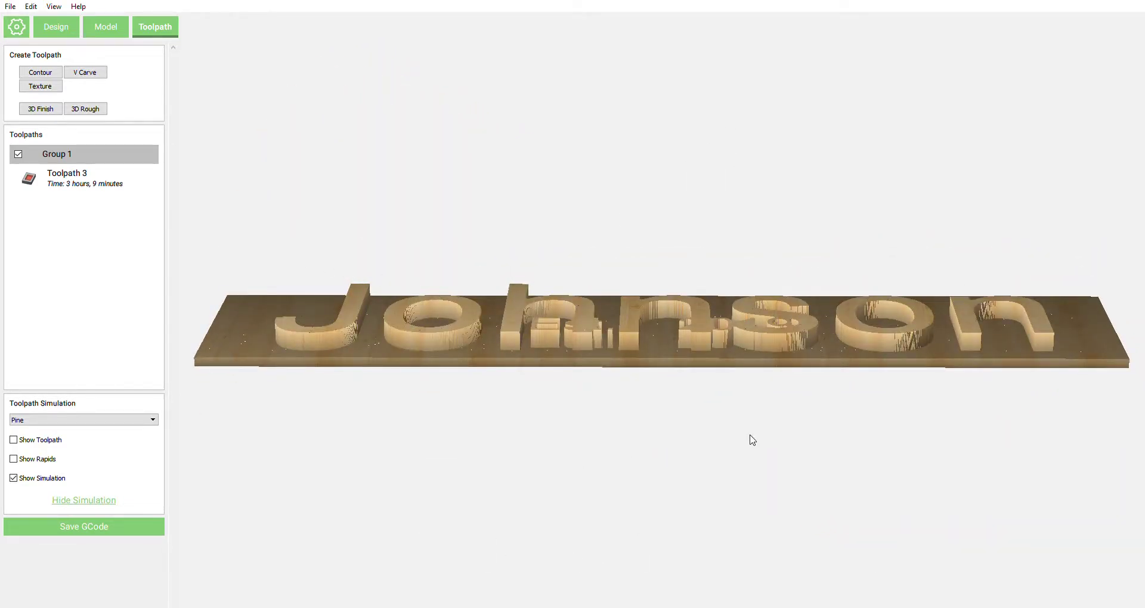
left_click_drag(752, 440, 550, 370)
scroll(569, 303, "up", 5)
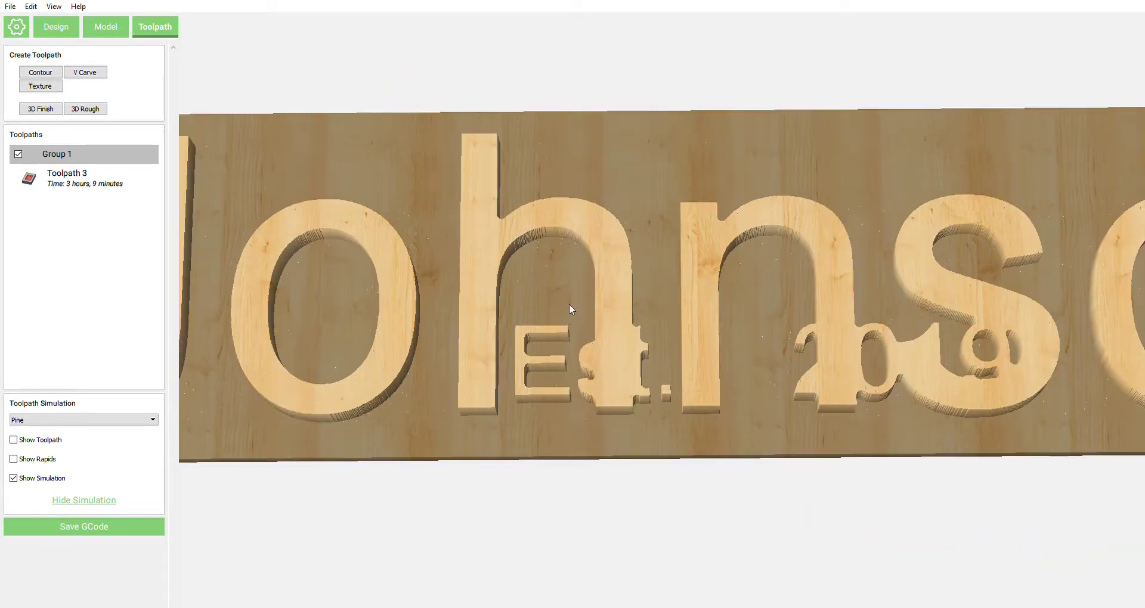
left_click_drag(569, 303, 567, 417)
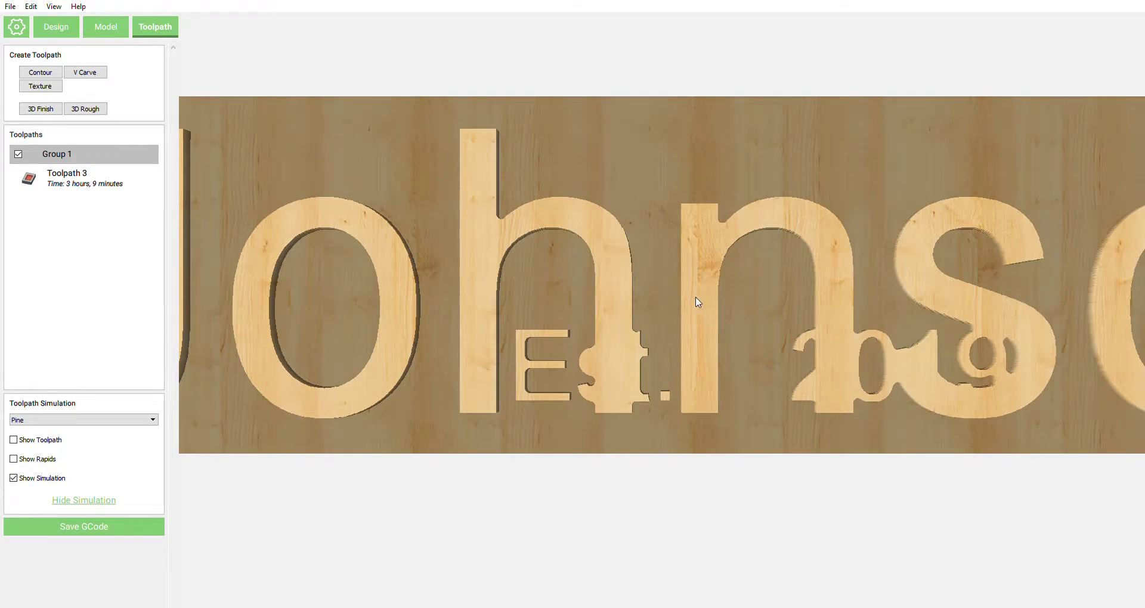
scroll(691, 301, "down", 3)
left_click_drag(642, 383, 641, 72)
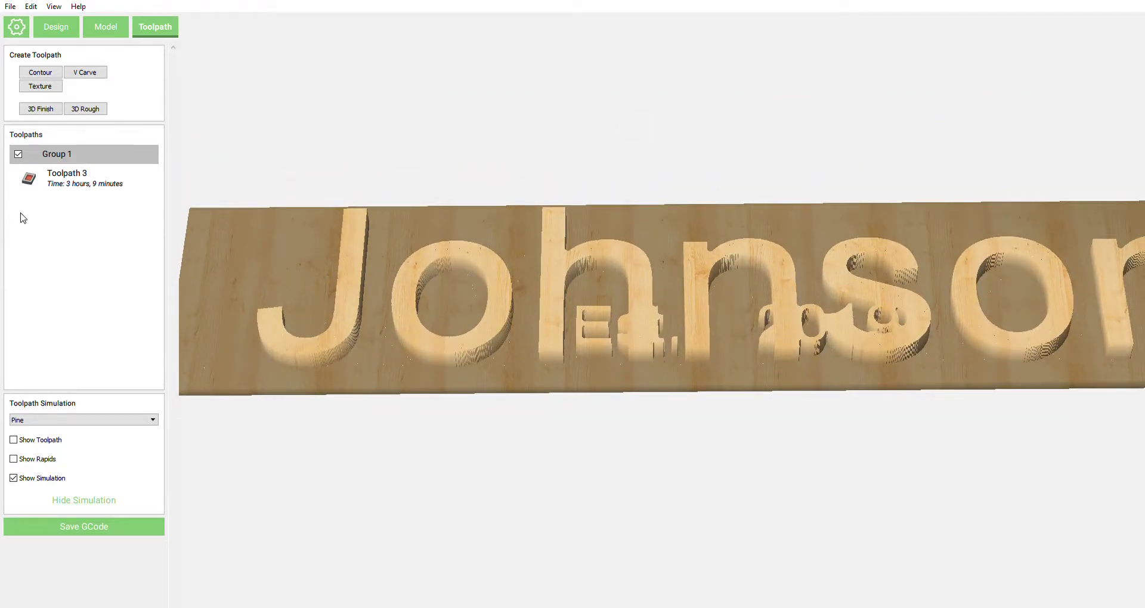
Select the Est. 2019 text together with the outer stock rectangle
left_click(62, 33)
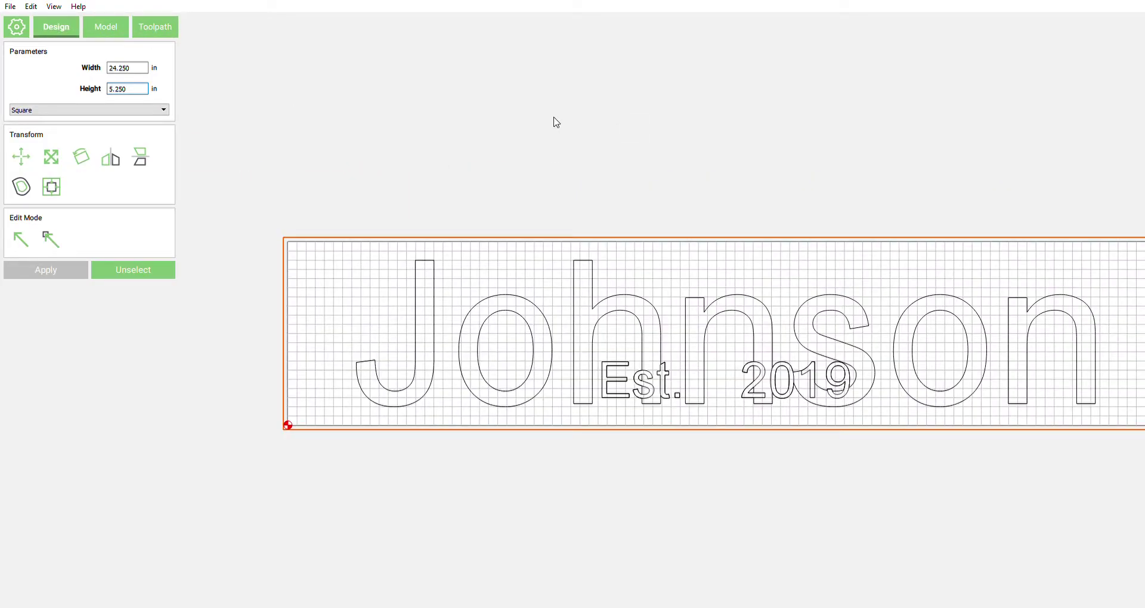
left_click(562, 137)
scroll(659, 416, "up", 2)
scroll(658, 415, "up", 2)
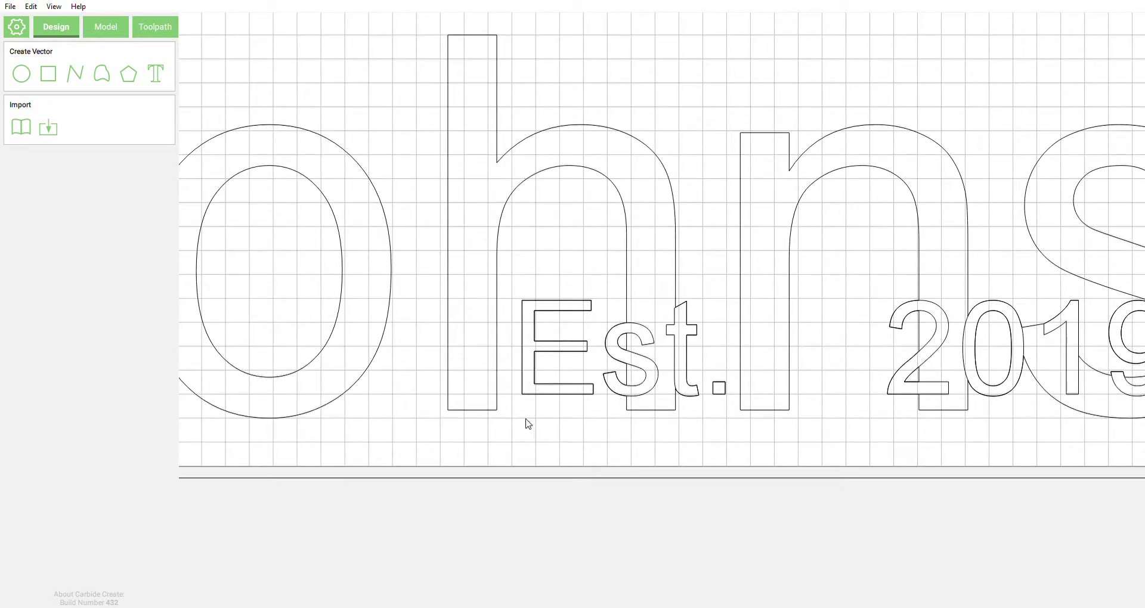
left_click(652, 347)
scroll(623, 340, "down", 4)
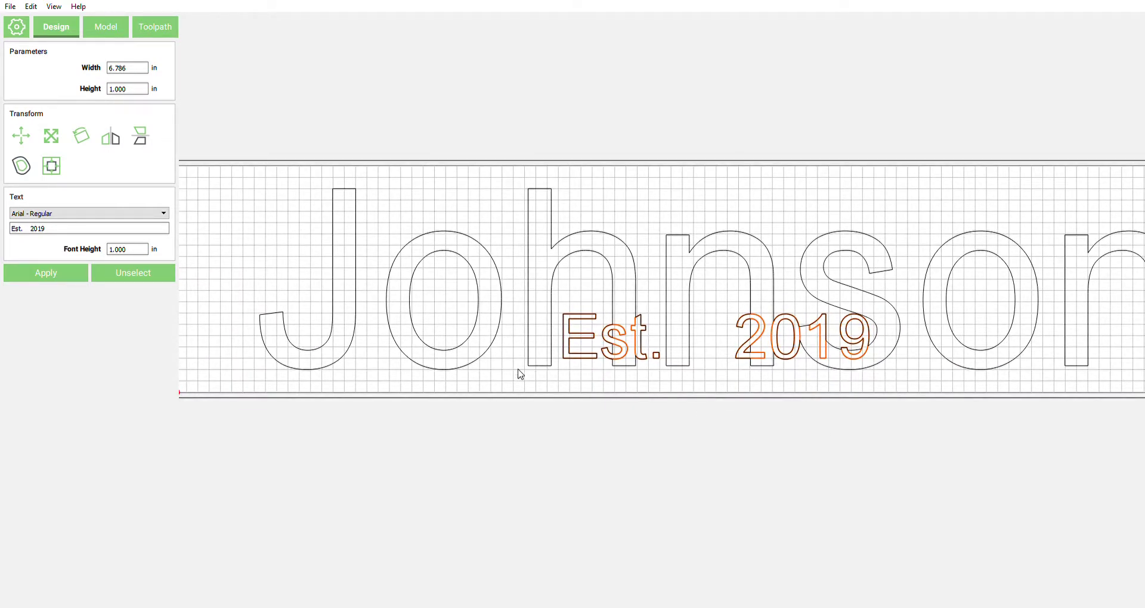
left_click(429, 397)
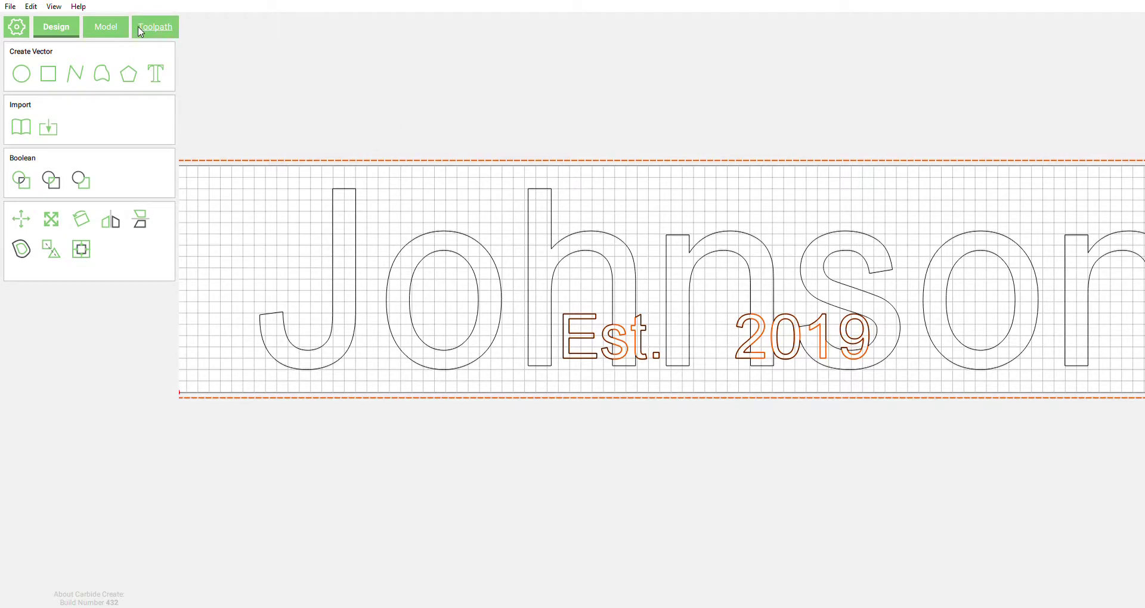
Create a contour toolpath on the selection as a pocket with 0.25 in max depth
left_click(155, 27)
left_click(50, 79)
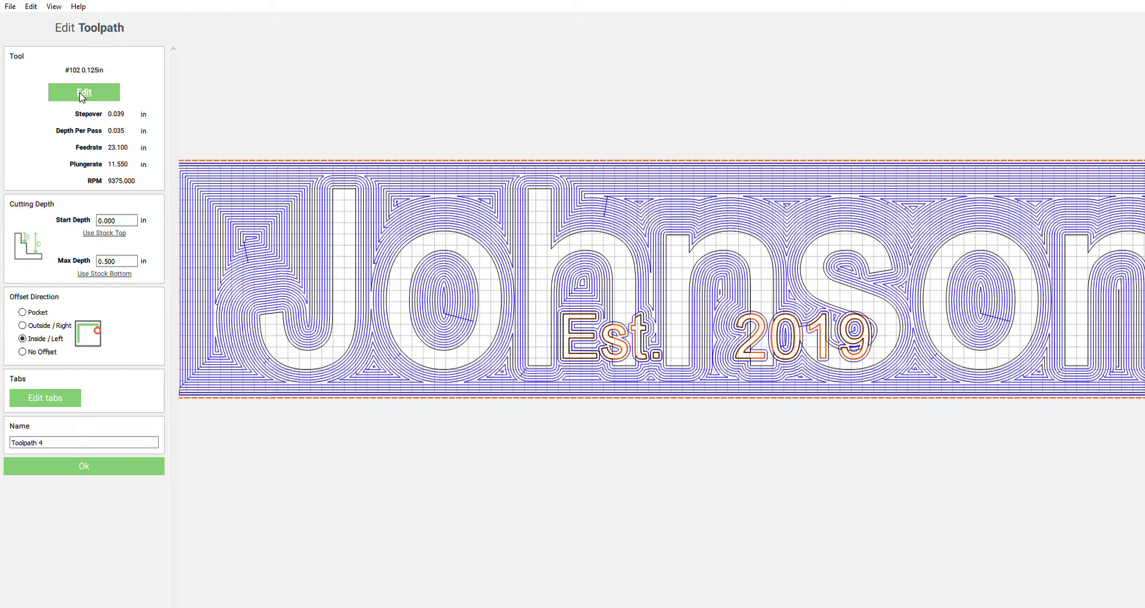
double_click(135, 264)
type(".12")
left_click(22, 313)
Disable automatic speeds and set 0.65 in depth per pass, feed 50, plunge 22
left_click(66, 96)
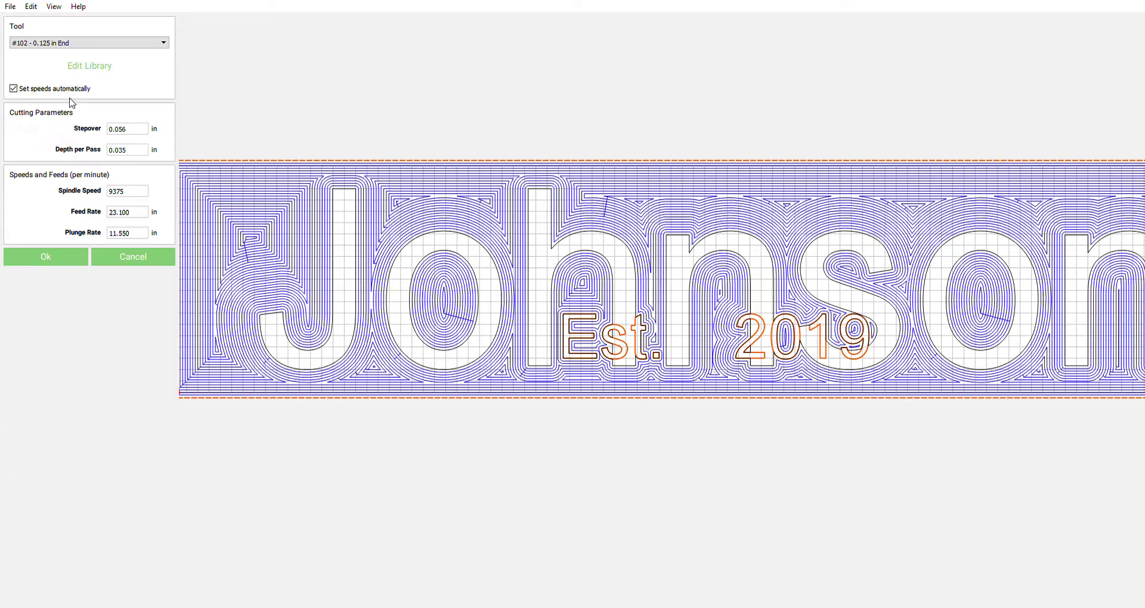
double_click(140, 154)
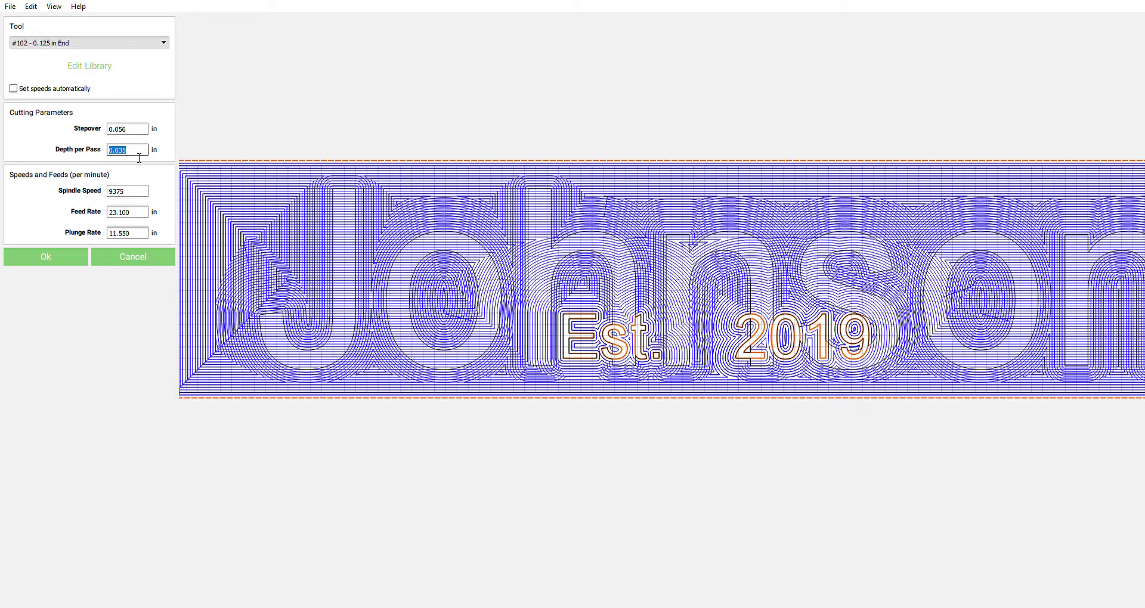
type(".65")
double_click(138, 214)
type("50")
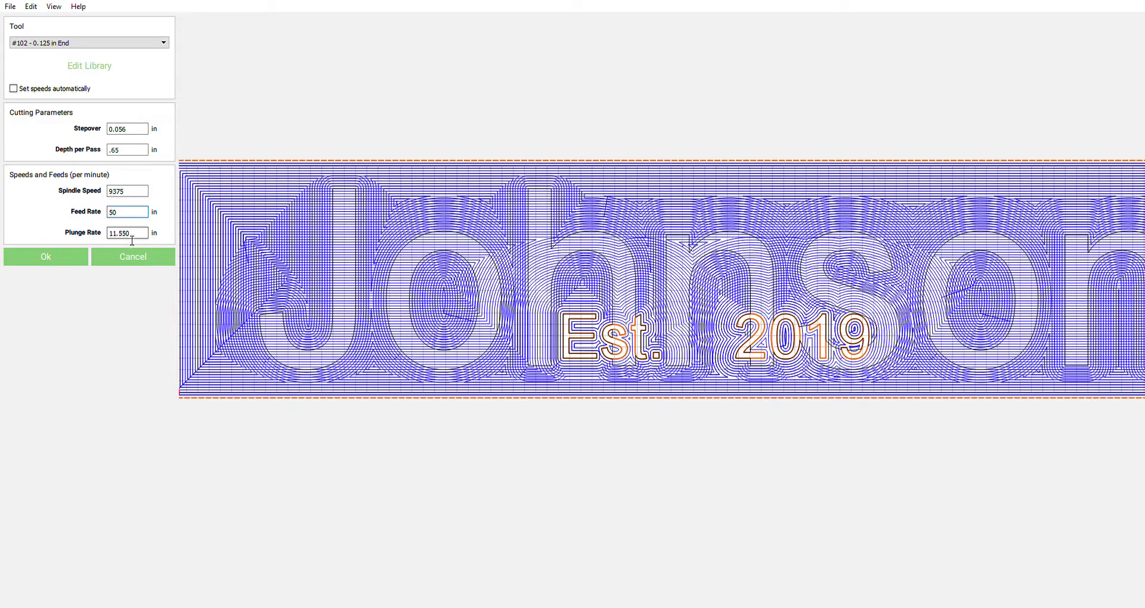
double_click(134, 232)
type("22")
left_click(58, 258)
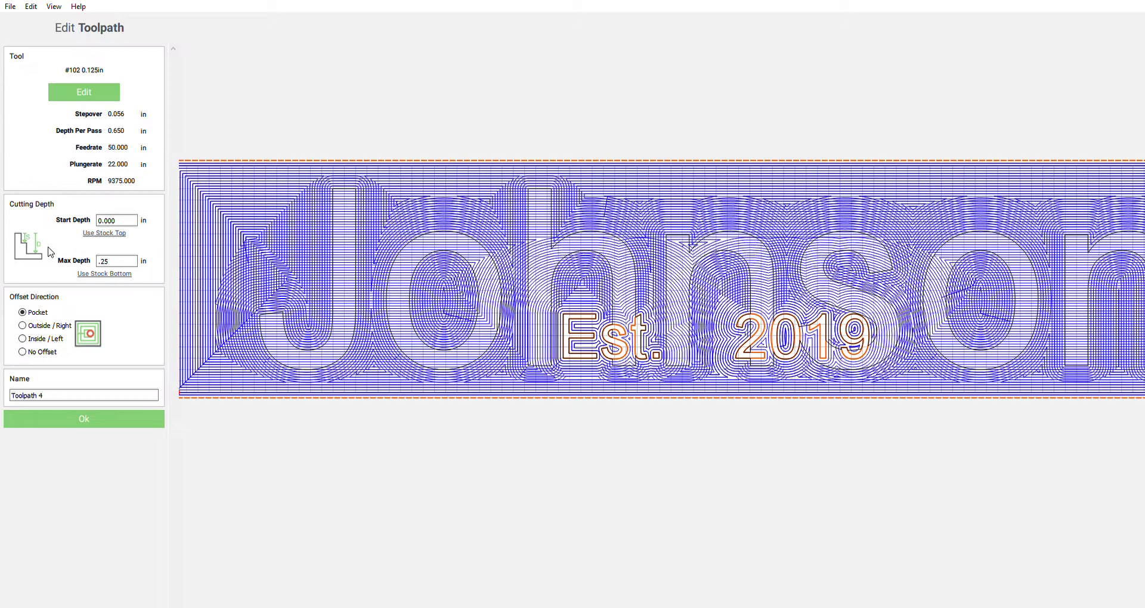
Save Toolpath 4 and inspect the simulated raised Johnson and Est. 2019 lettering
left_click(85, 418)
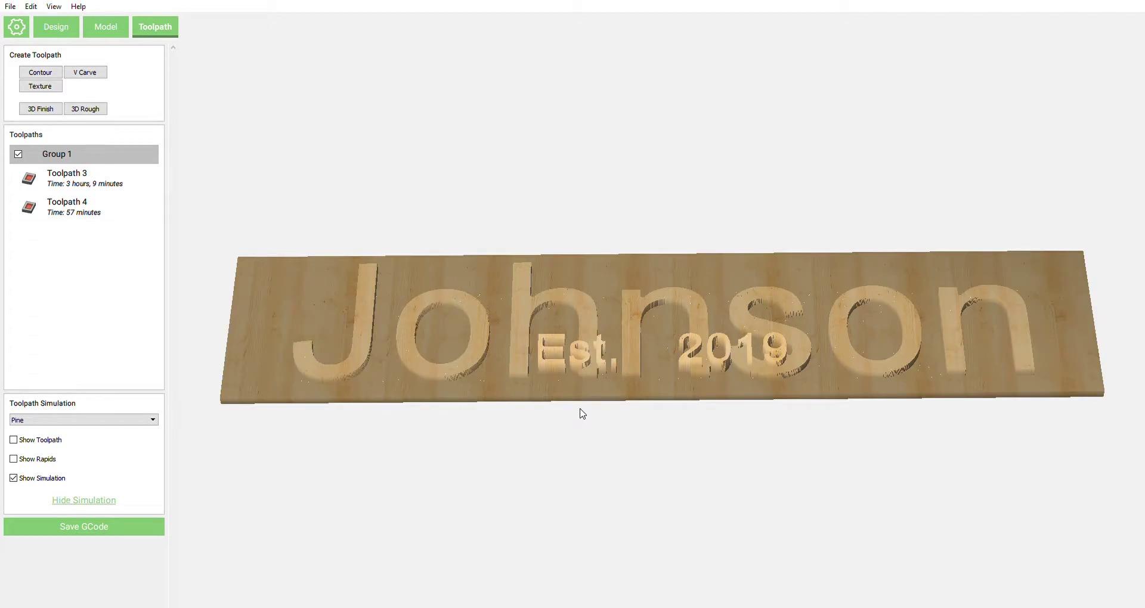
left_click_drag(633, 458, 715, 417)
scroll(585, 316, "up", 3)
scroll(584, 383, "up", 2)
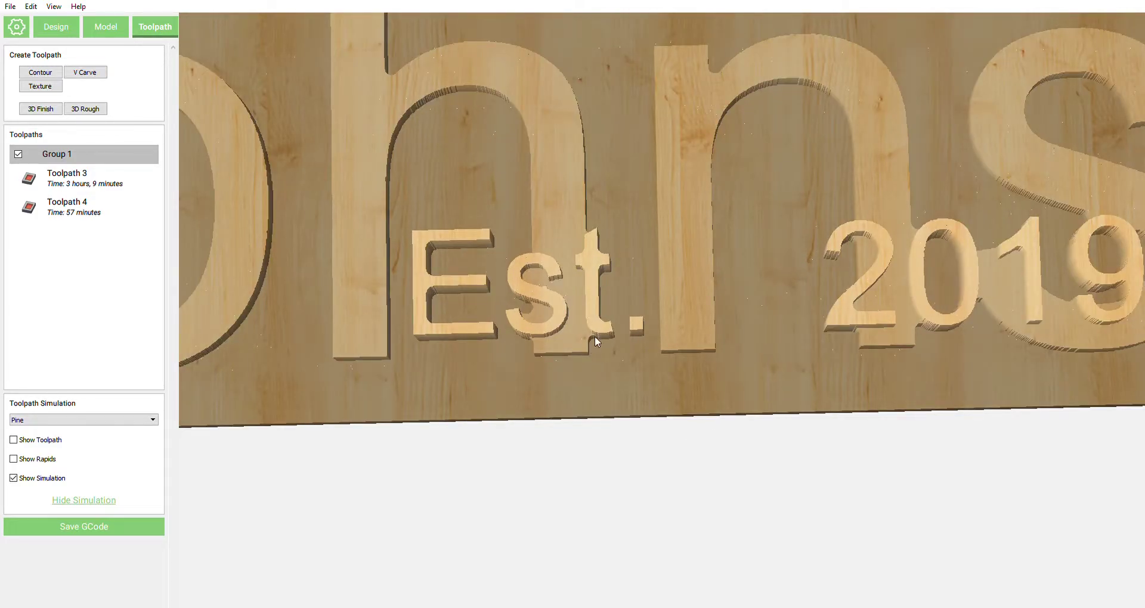
scroll(825, 357, "down", 5)
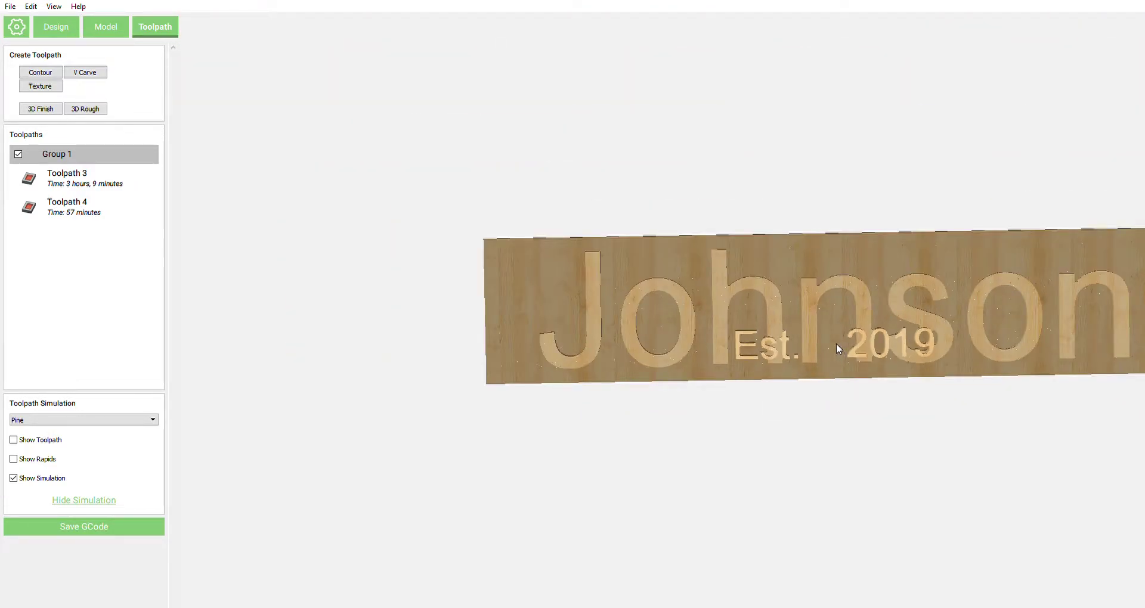
Switch Toolpath 4 to the #201 0.250 in end mill, save it and re-simulate
double_click(69, 216)
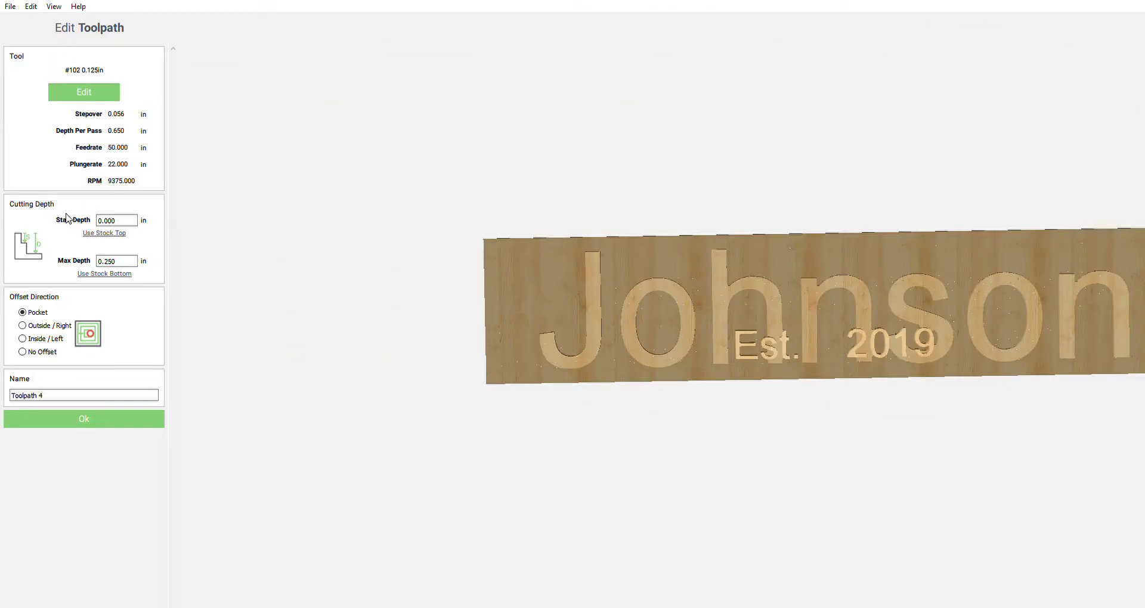
left_click(88, 92)
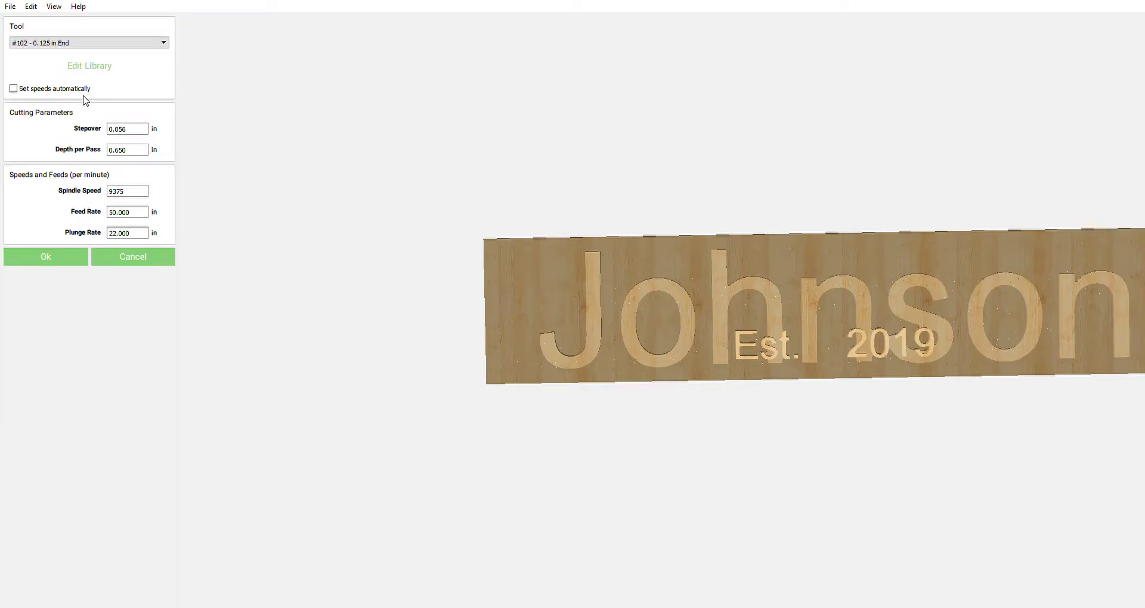
left_click(34, 43)
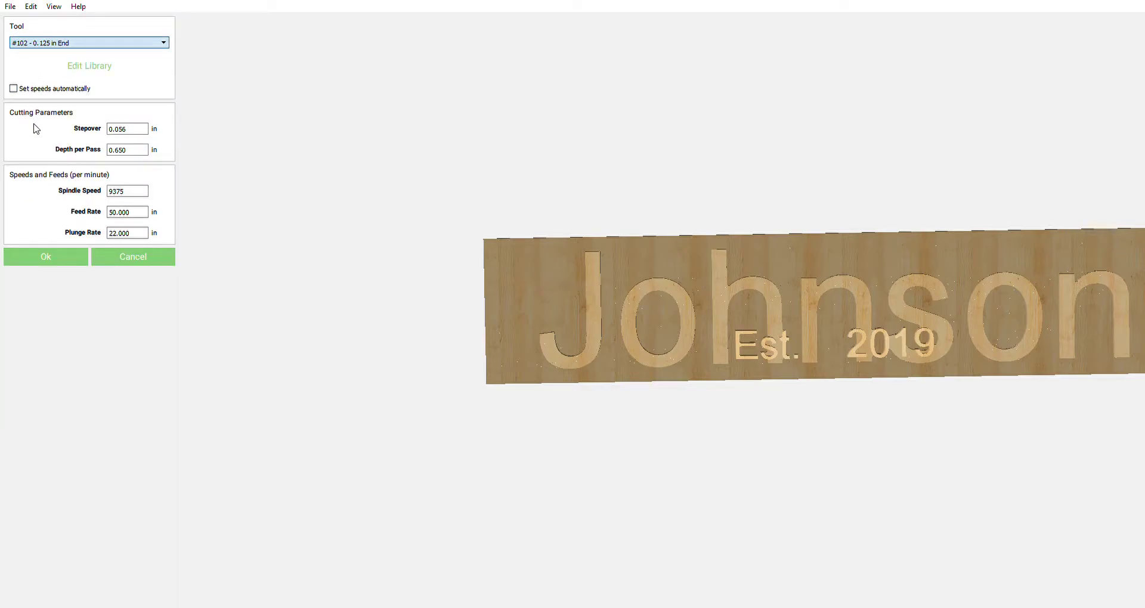
left_click(40, 257)
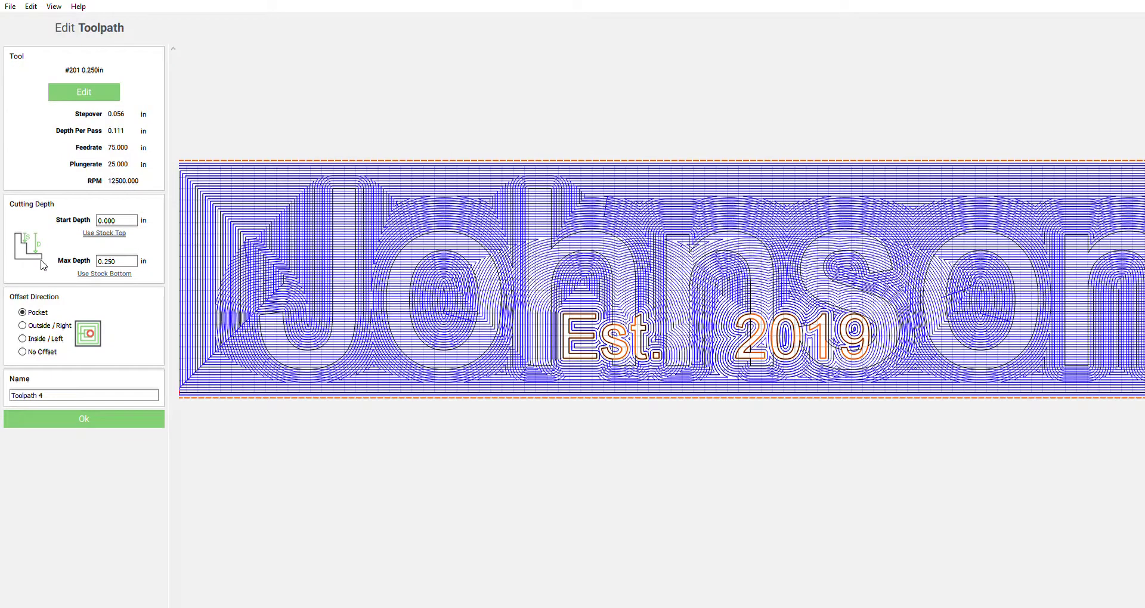
left_click(107, 424)
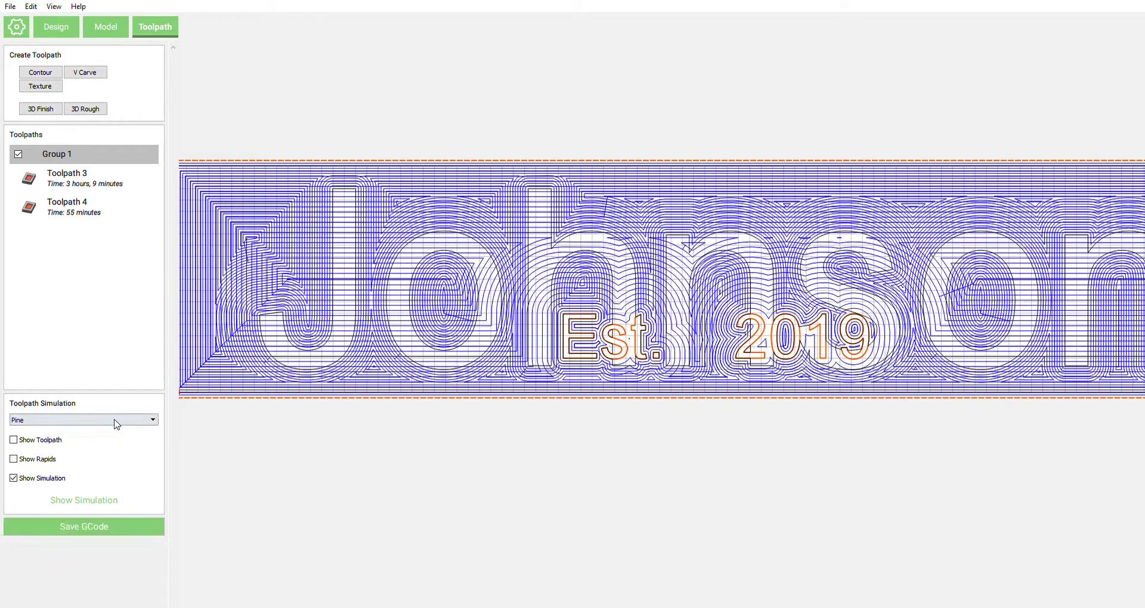
left_click(84, 501)
scroll(557, 367, "up", 5)
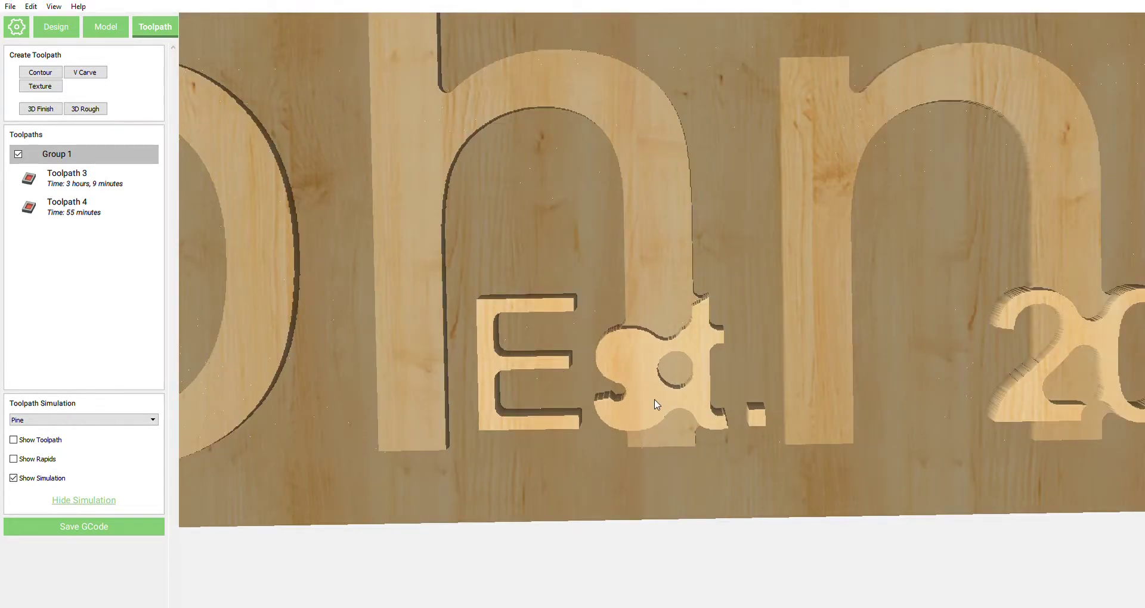
scroll(628, 384, "down", 4)
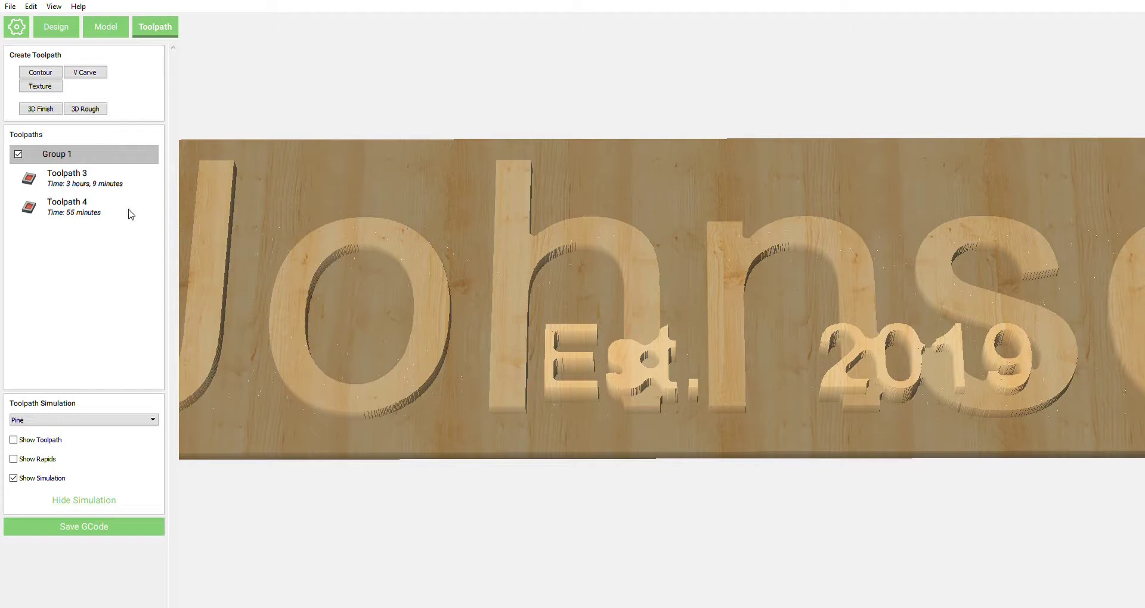
Save Toolpath 4 with a 0.113 in stepover and re-run the simulation
double_click(58, 205)
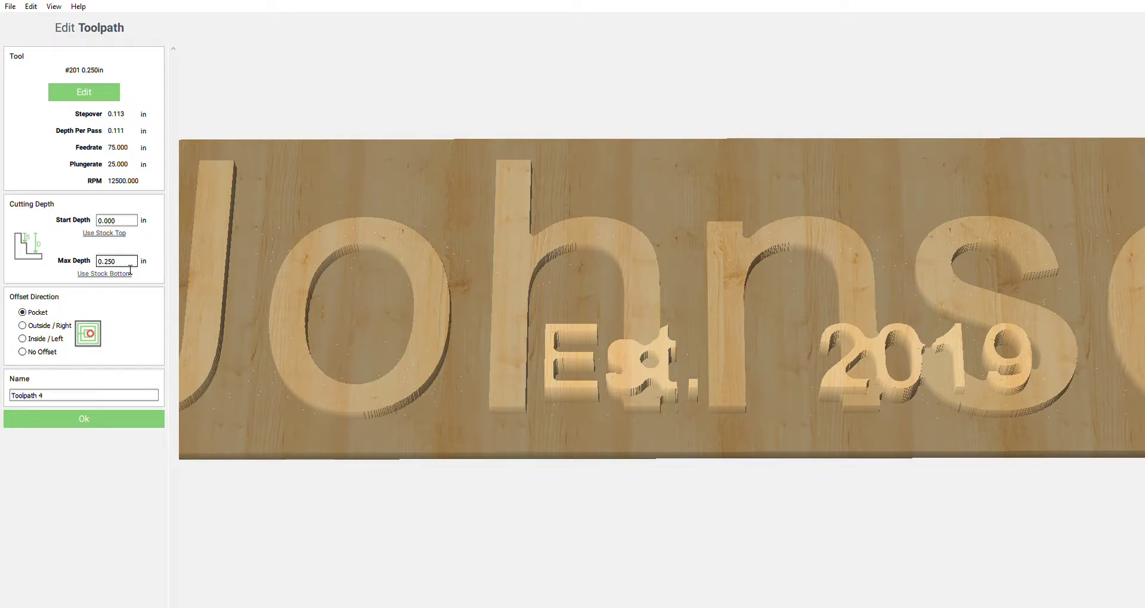
left_click(79, 420)
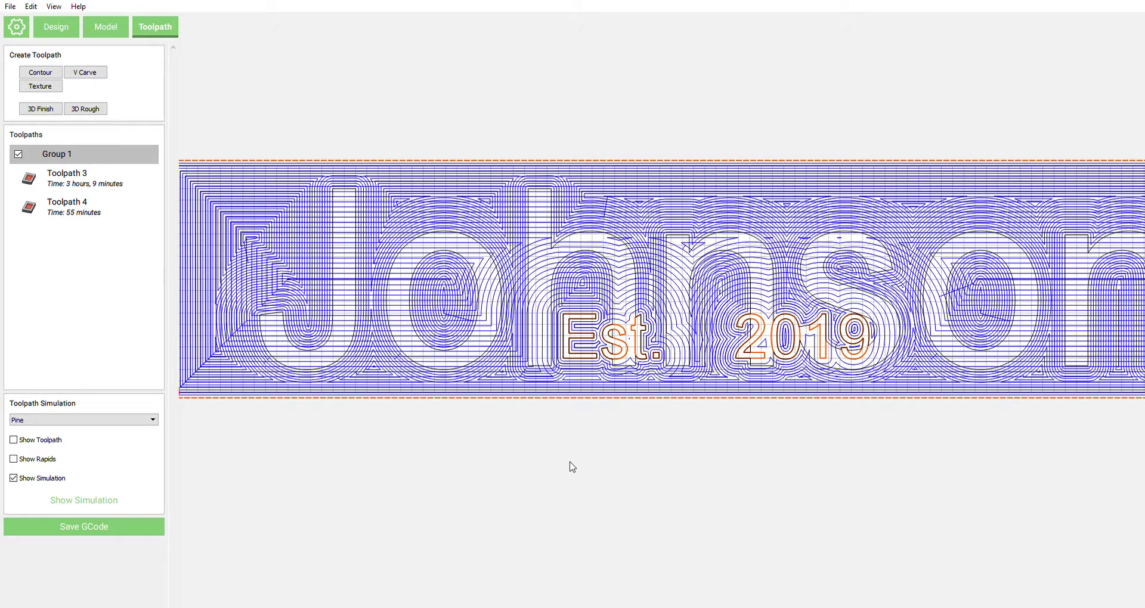
left_click(82, 505)
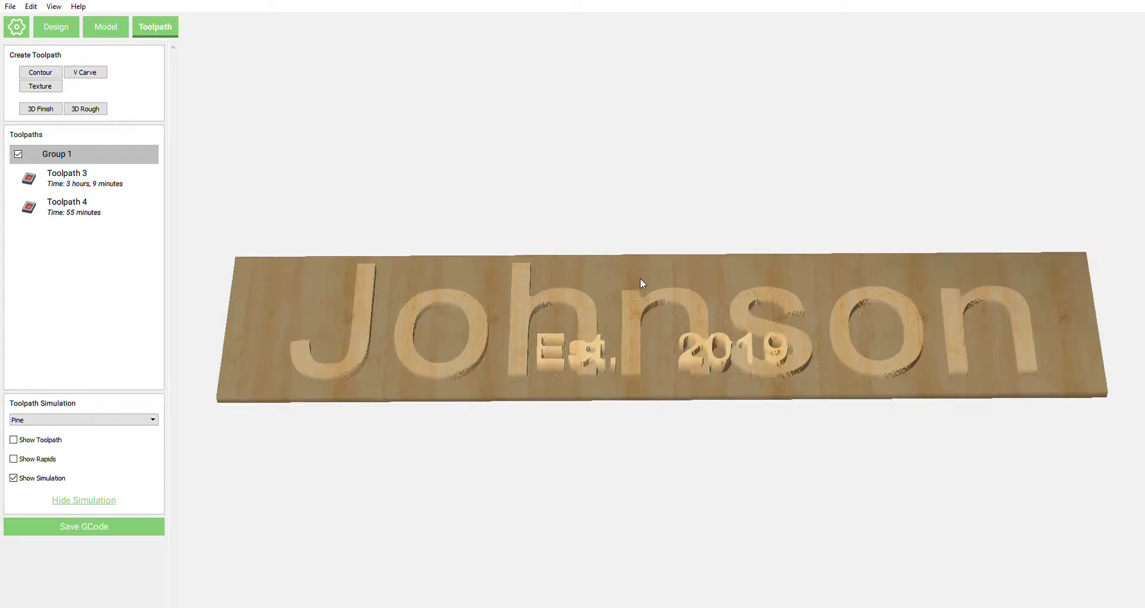
Put Toolpath 4 back on the #102 0.125 in end mill and save it
left_click_drag(542, 337, 696, 267)
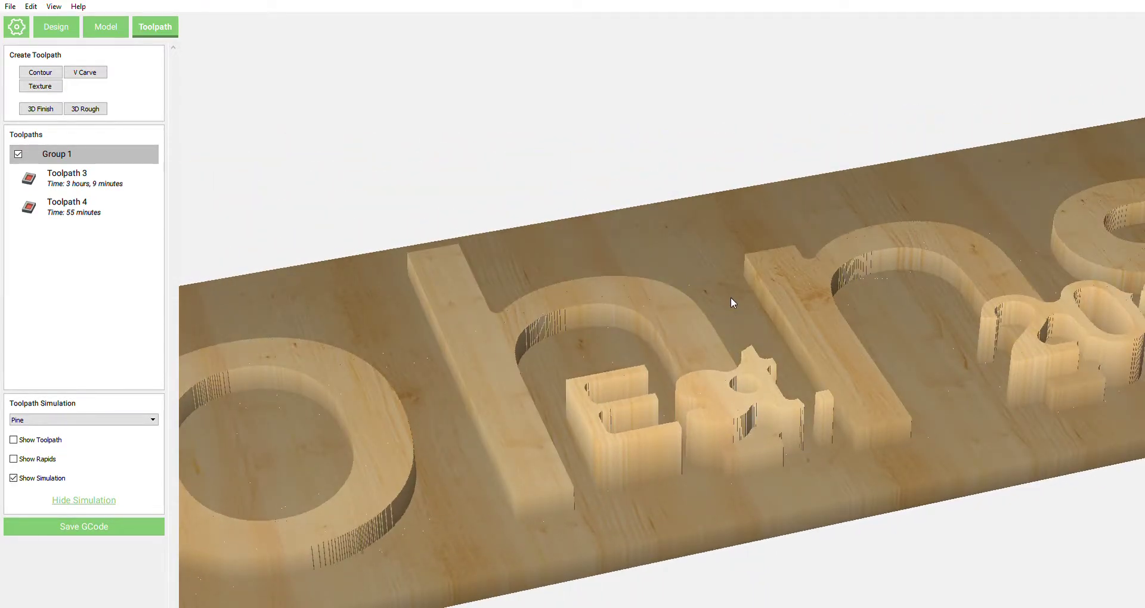
double_click(87, 209)
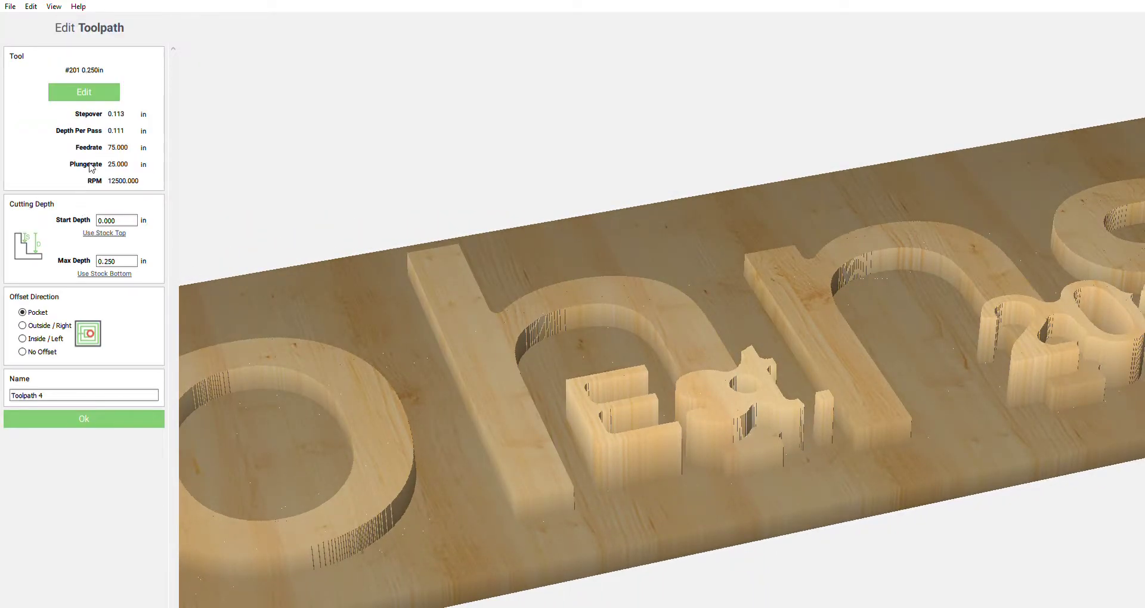
left_click(92, 93)
left_click(43, 48)
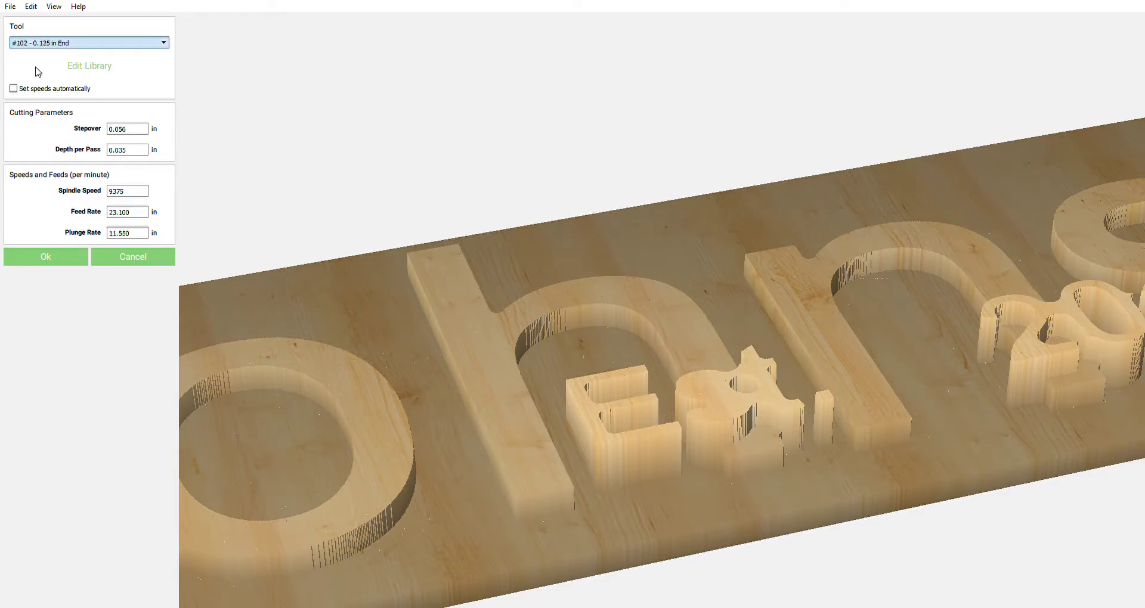
left_click(54, 257)
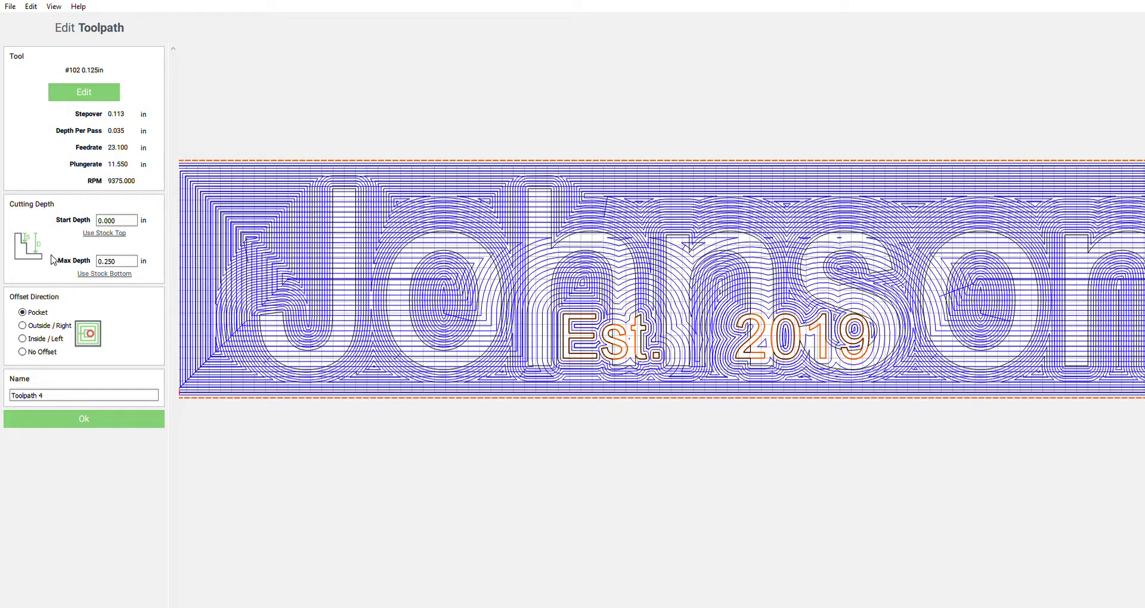
left_click(84, 419)
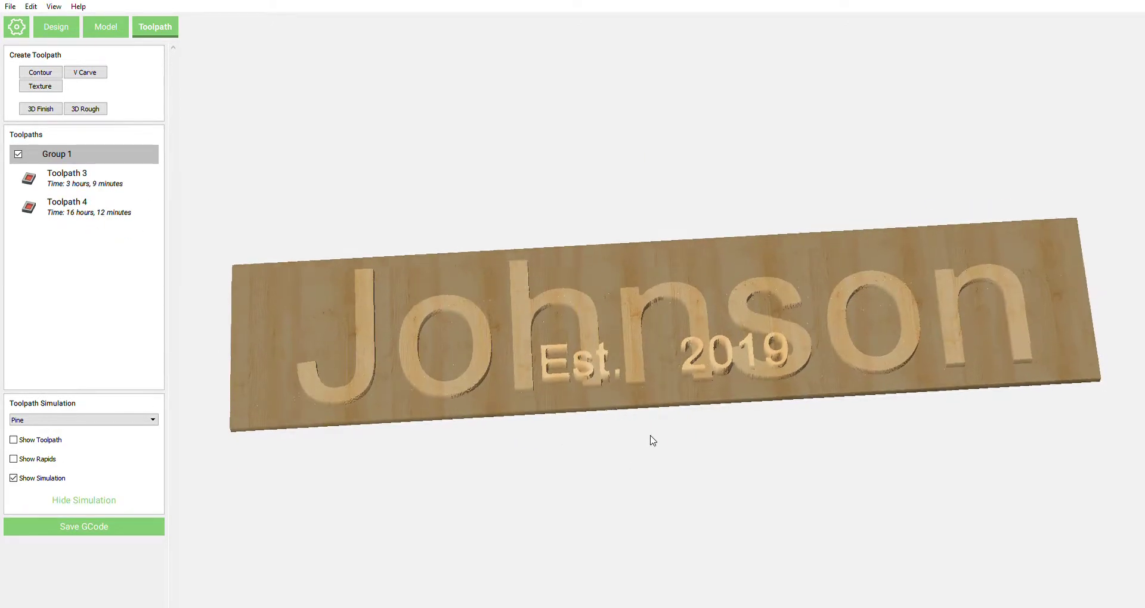
scroll(639, 361, "up", 5)
left_click_drag(623, 421, 751, 401)
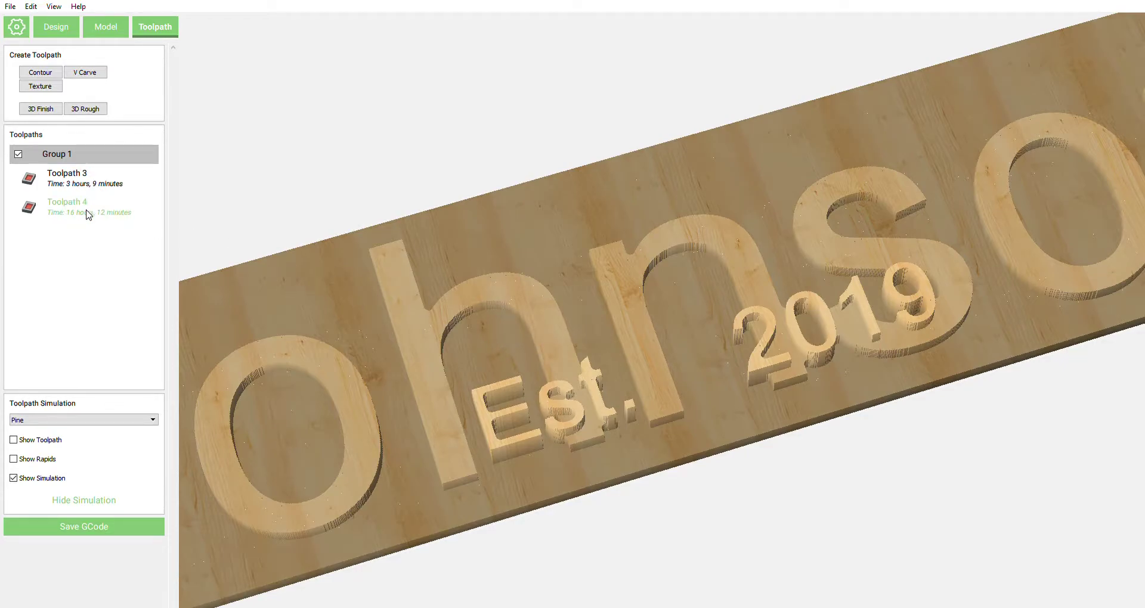
scroll(689, 395, "down", 5)
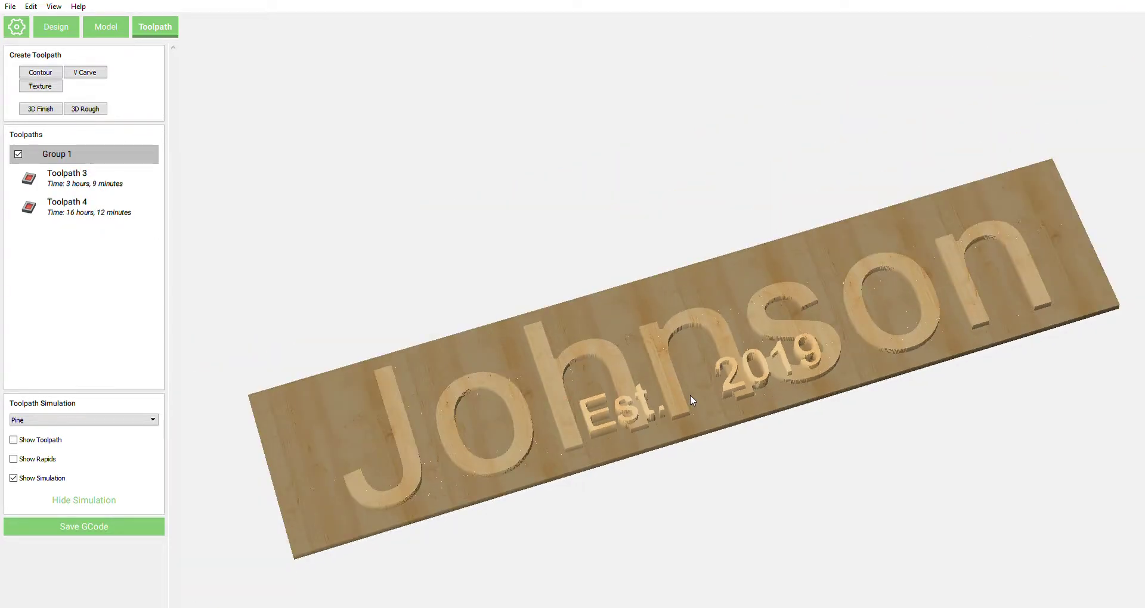
left_click_drag(689, 394, 537, 387)
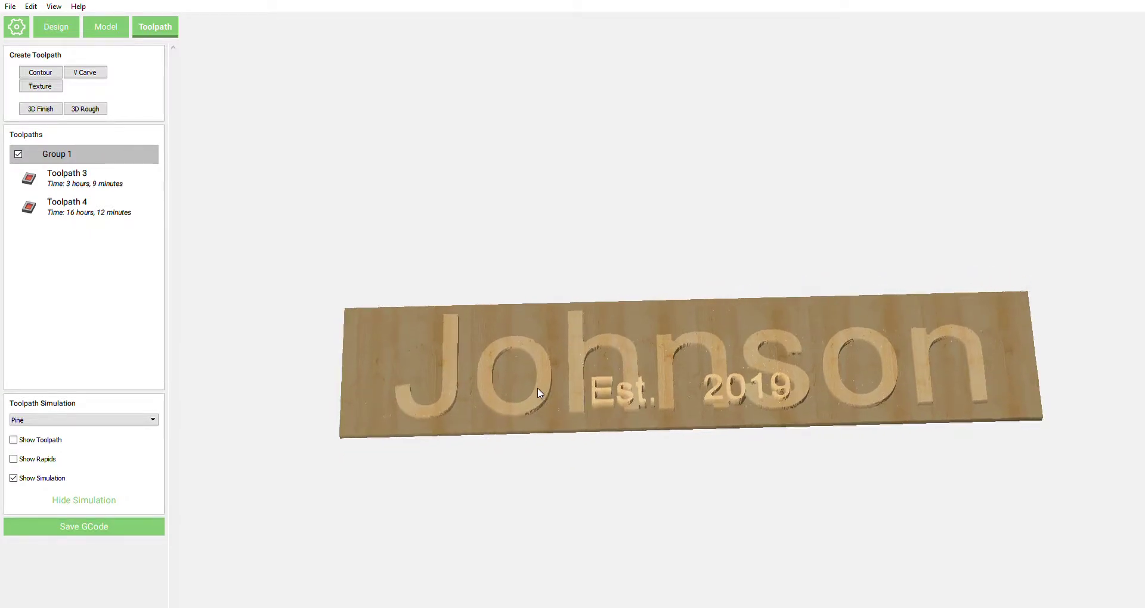